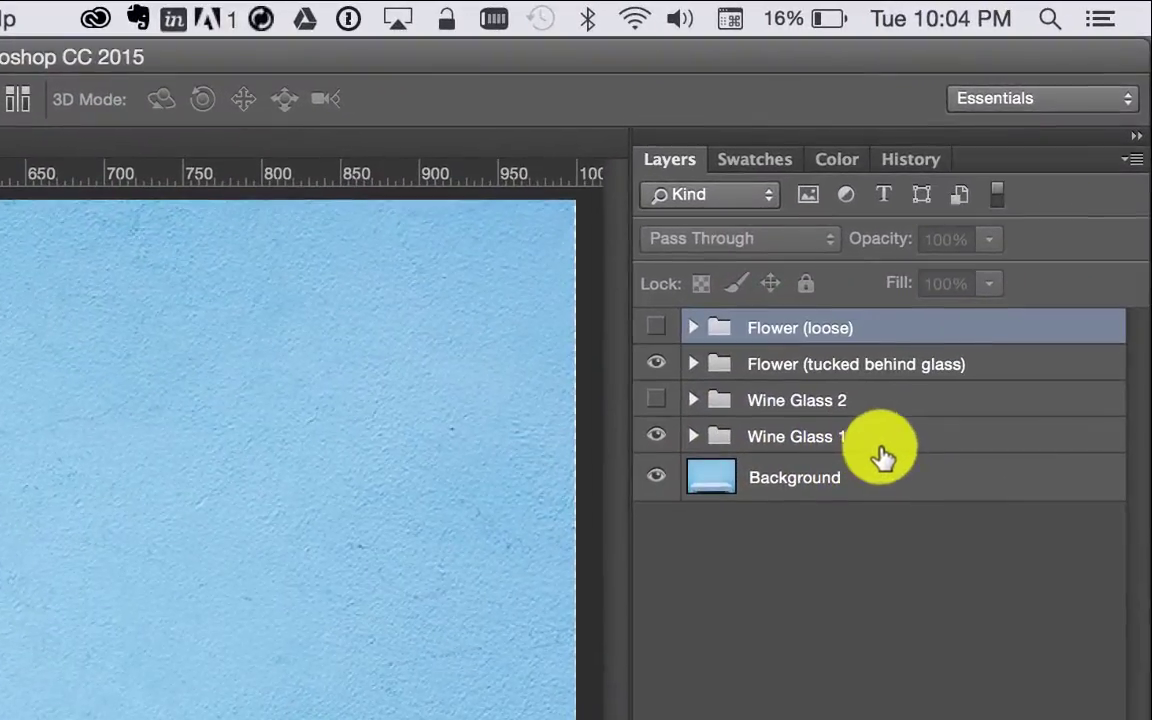
- Open the "Double Click - Your Design Here" smart object in the Wine Glass 1 group and hide its "your design here" text layer
{"action": "left_click", "coordinate": [1018, 222]}
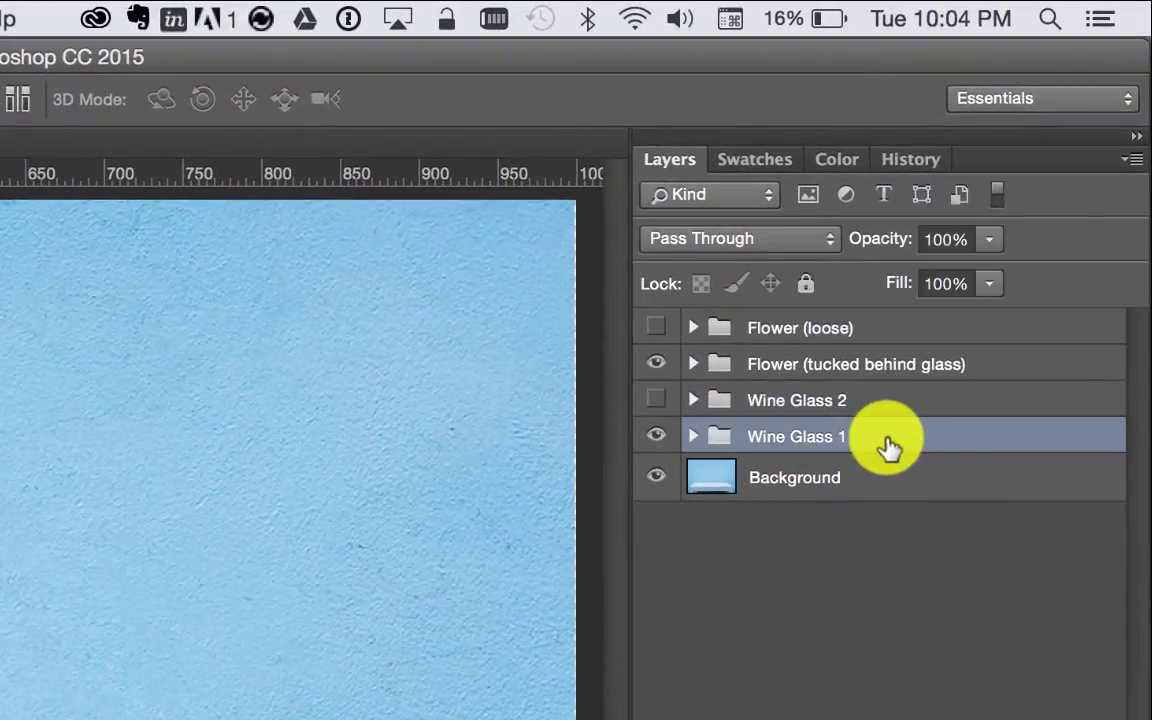
{"action": "left_click", "coordinate": [694, 438]}
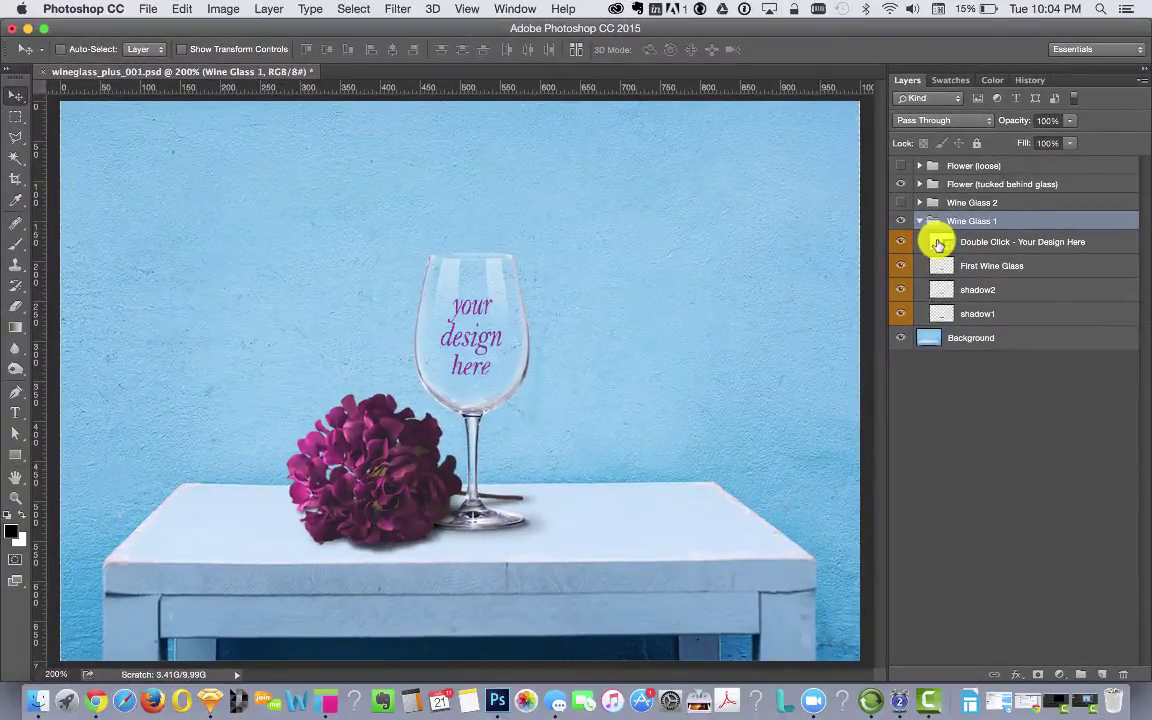
{"action": "double_click", "coordinate": [939, 244]}
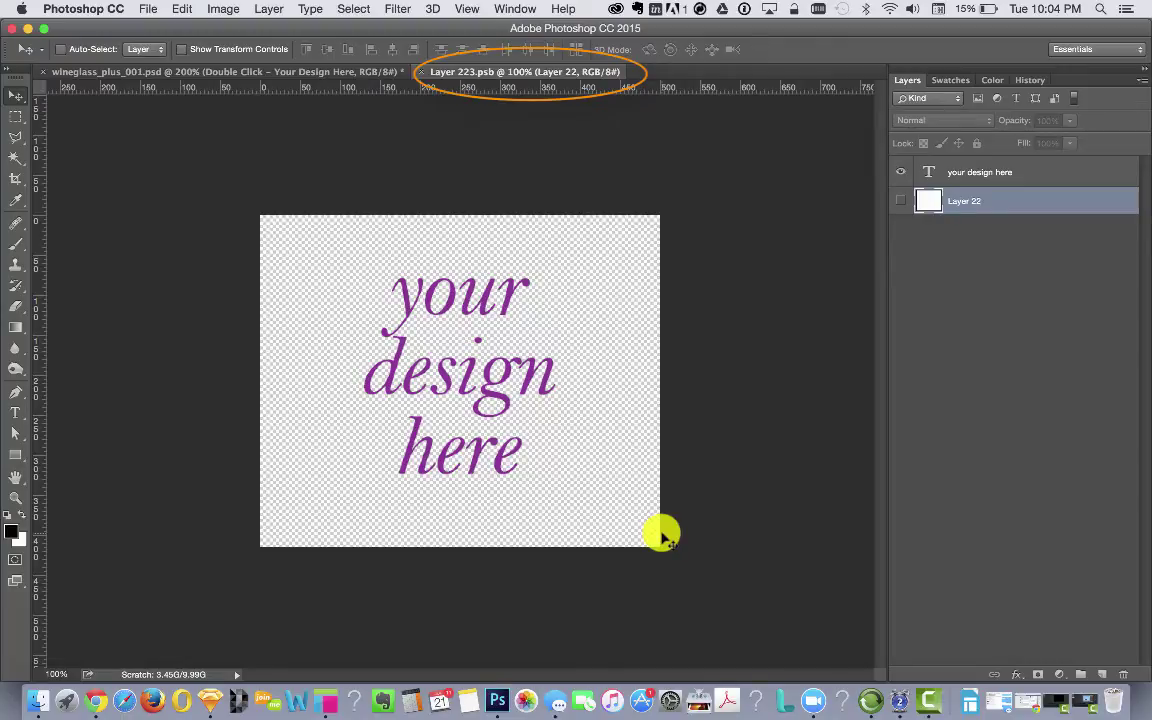
{"action": "left_click", "coordinate": [250, 76]}
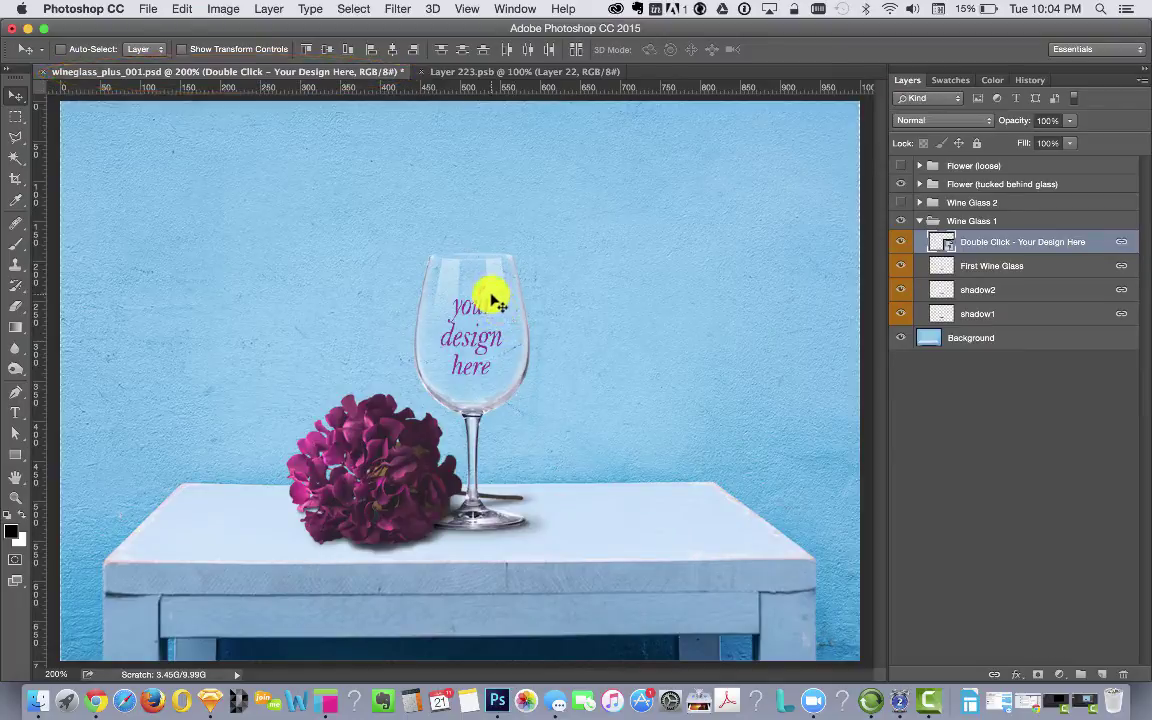
{"action": "left_click", "coordinate": [497, 72]}
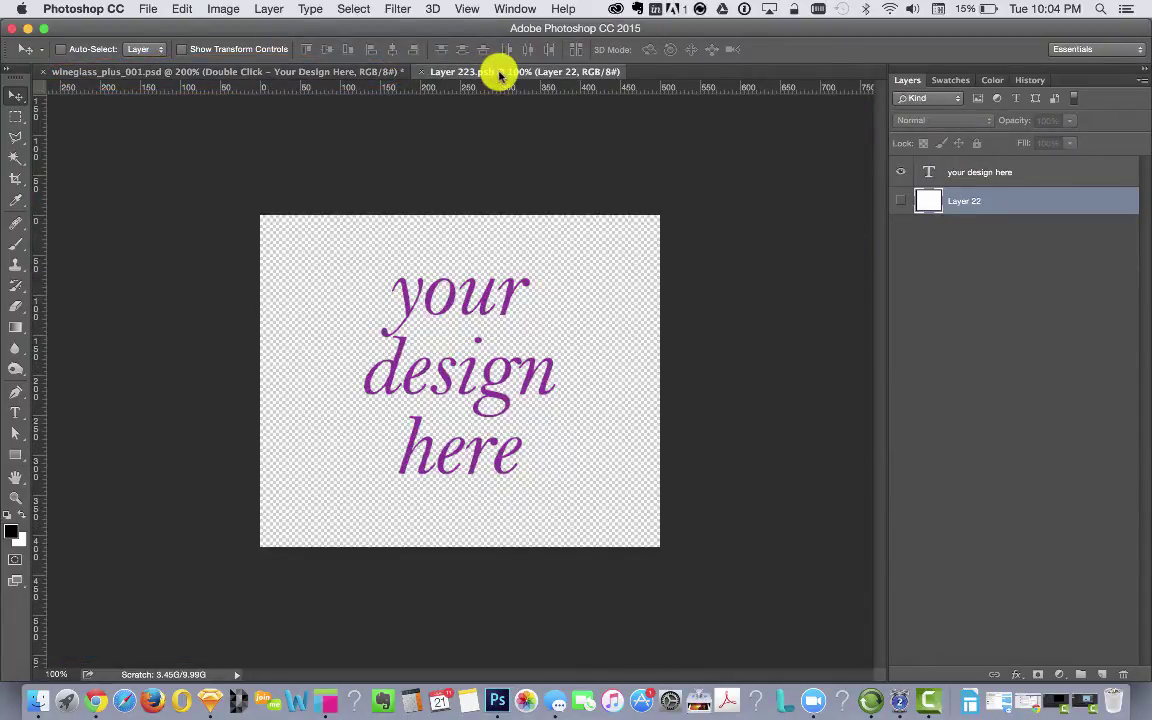
{"action": "left_click", "coordinate": [900, 173]}
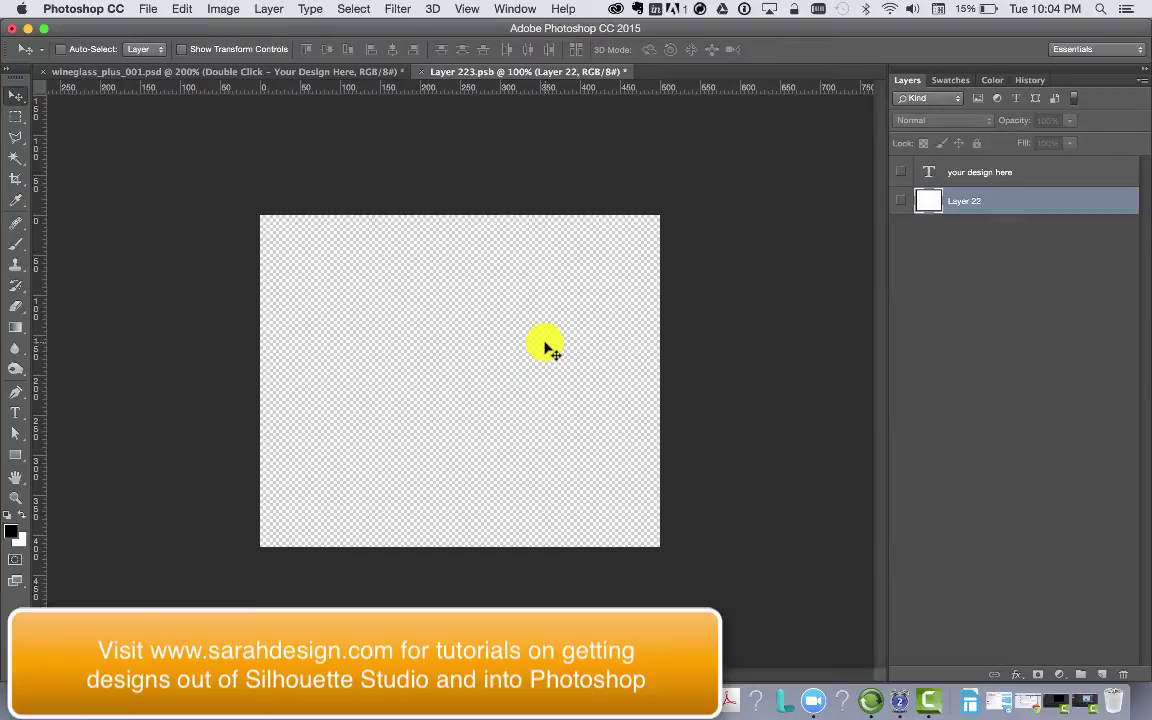
- Open the snowflake.png file from the Desktop
{"action": "left_click", "coordinate": [147, 10]}
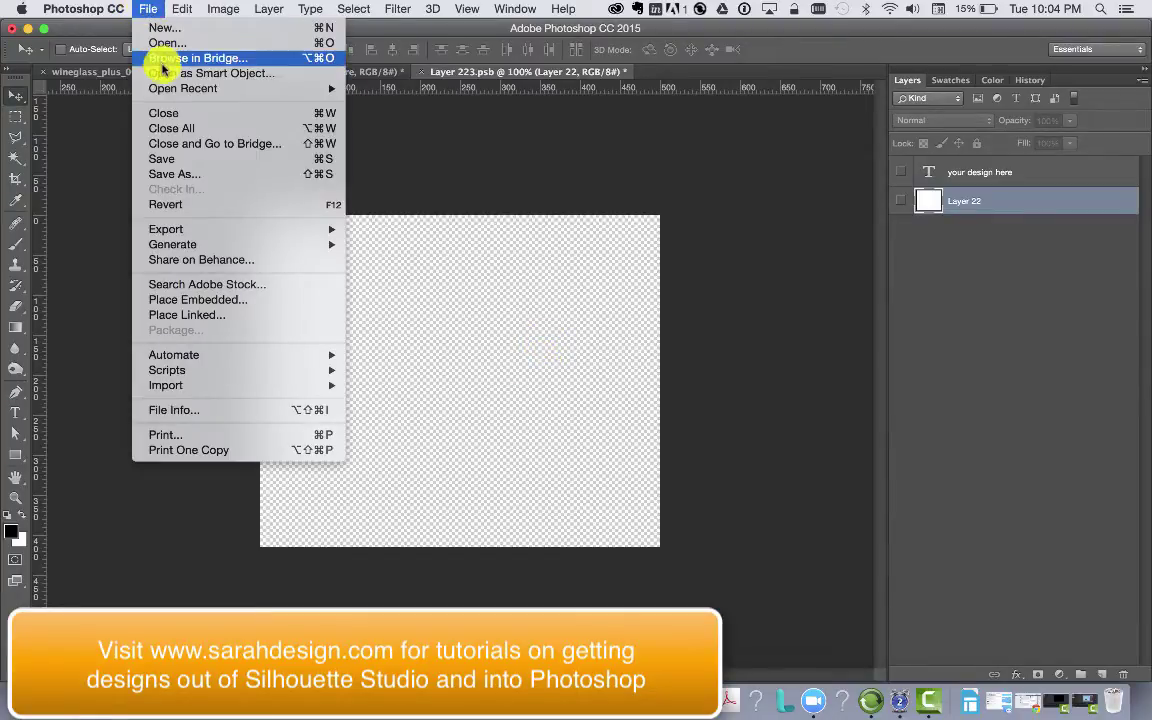
{"action": "left_click", "coordinate": [160, 44]}
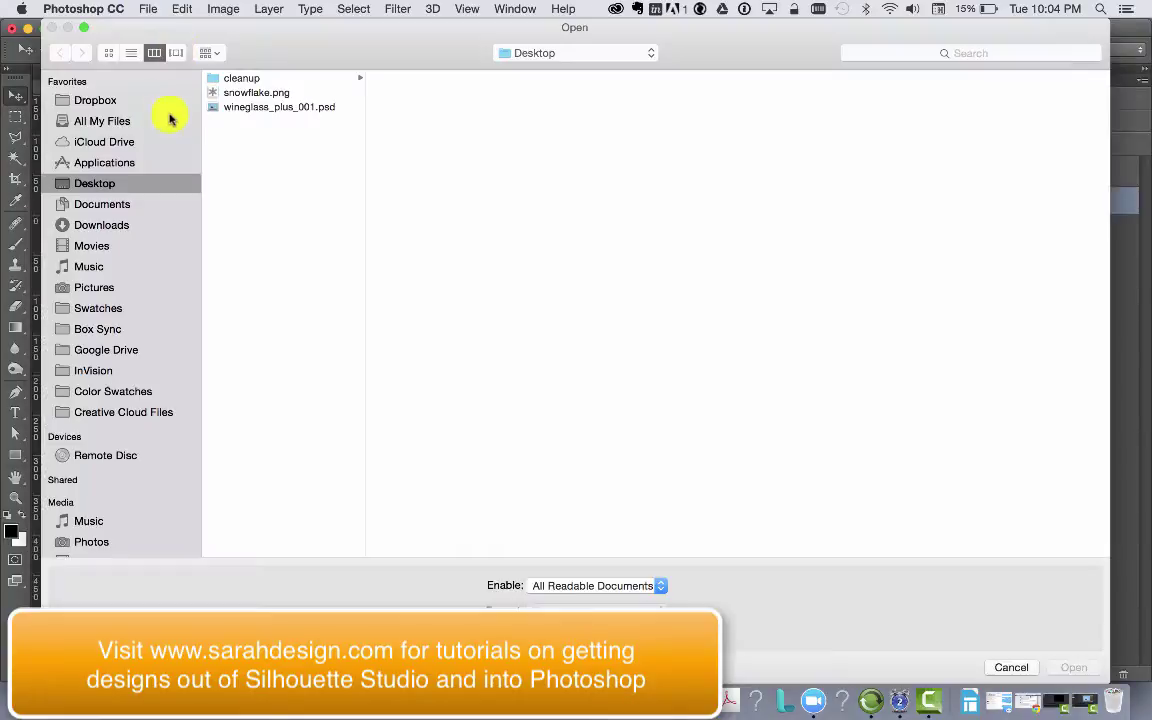
{"action": "left_click", "coordinate": [286, 94]}
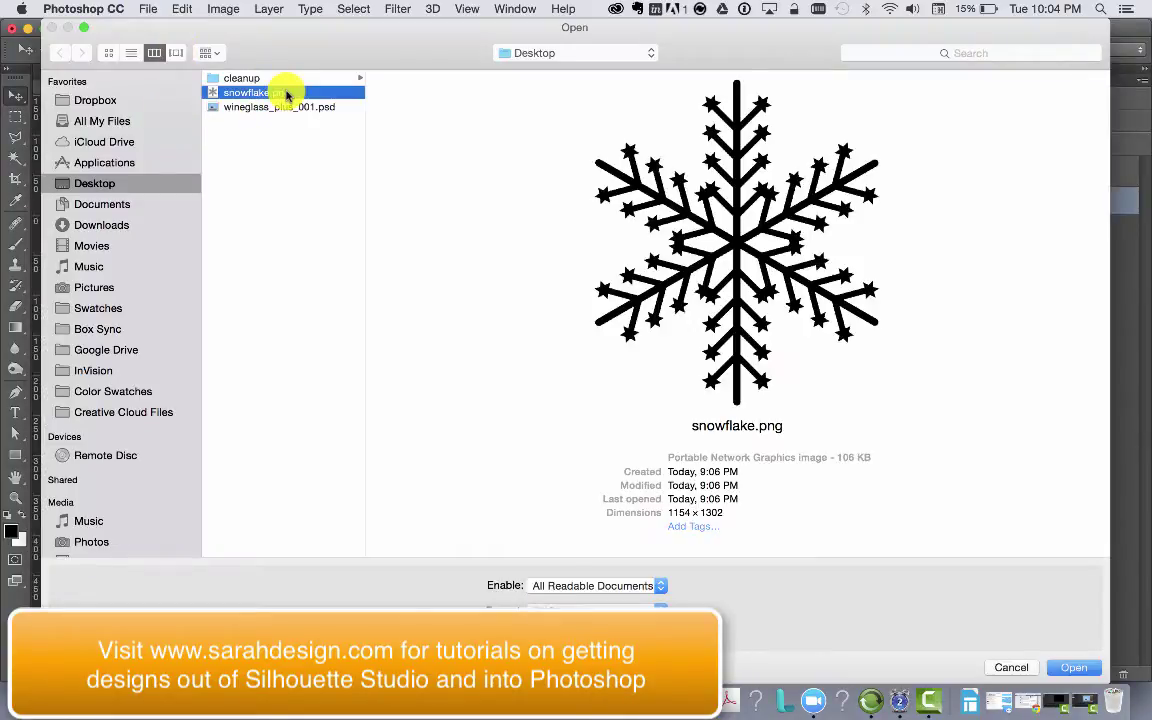
{"action": "left_click", "coordinate": [1075, 668]}
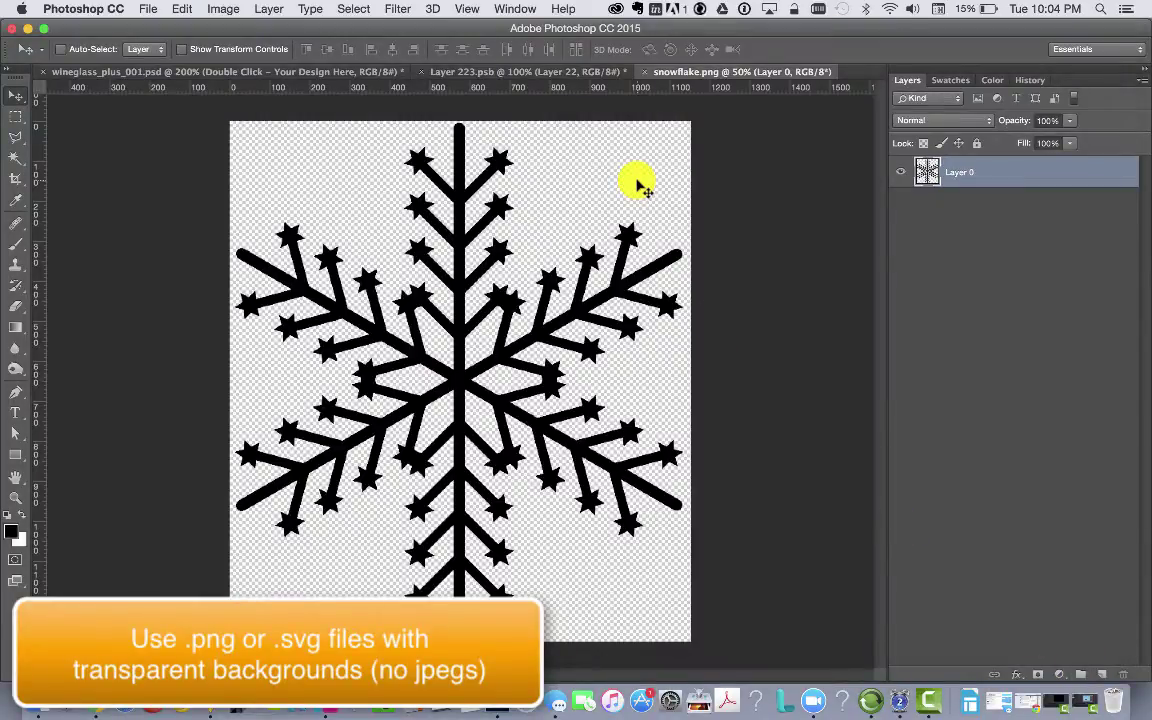
- Copy the entire snowflake image to the clipboard and close snowflake.png
{"action": "left_click", "coordinate": [360, 8]}
{"action": "left_click", "coordinate": [366, 26]}
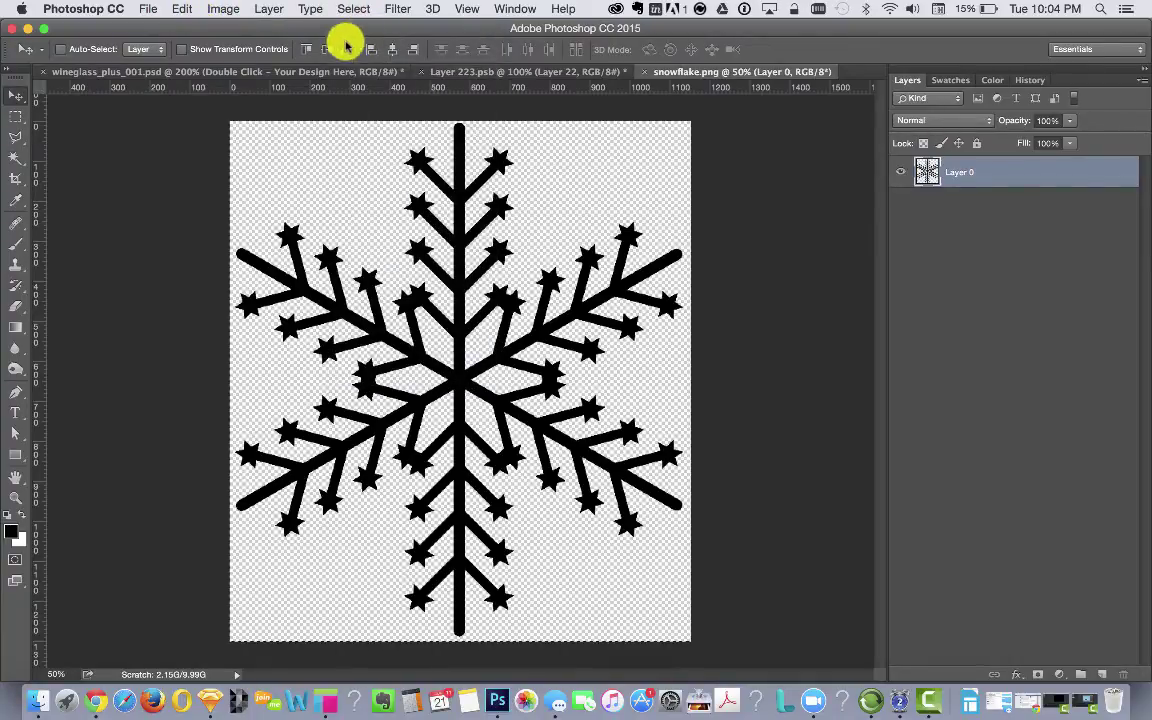
{"action": "left_click", "coordinate": [185, 8]}
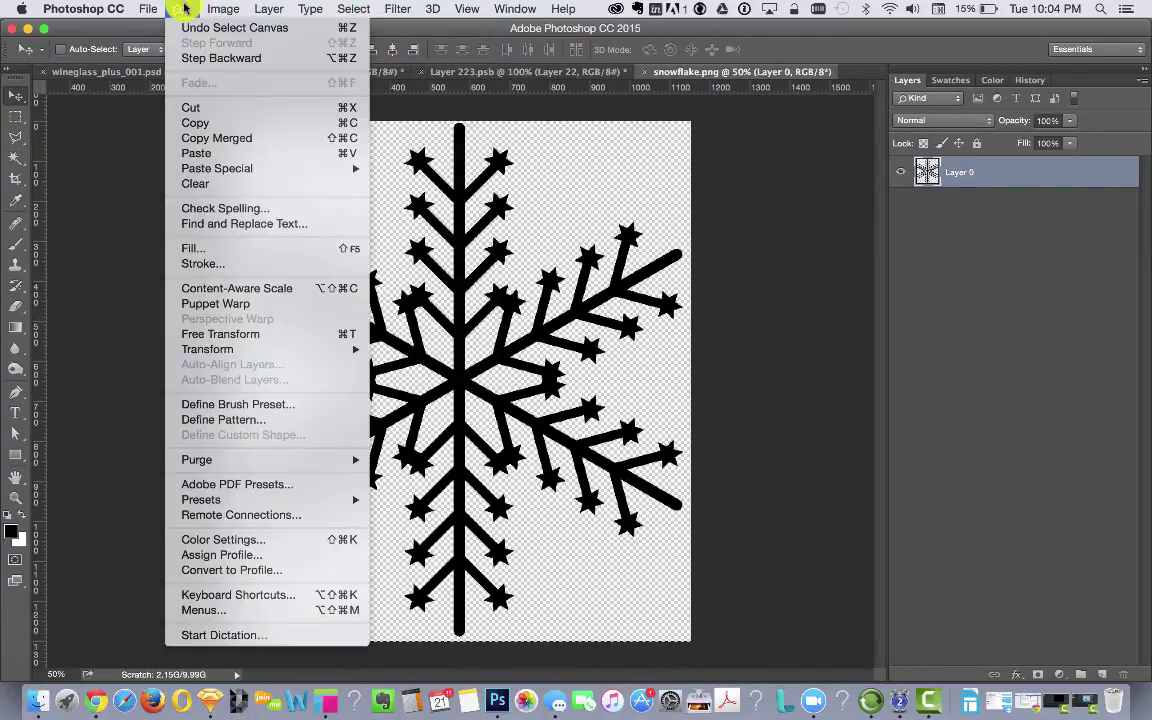
{"action": "left_click", "coordinate": [213, 124]}
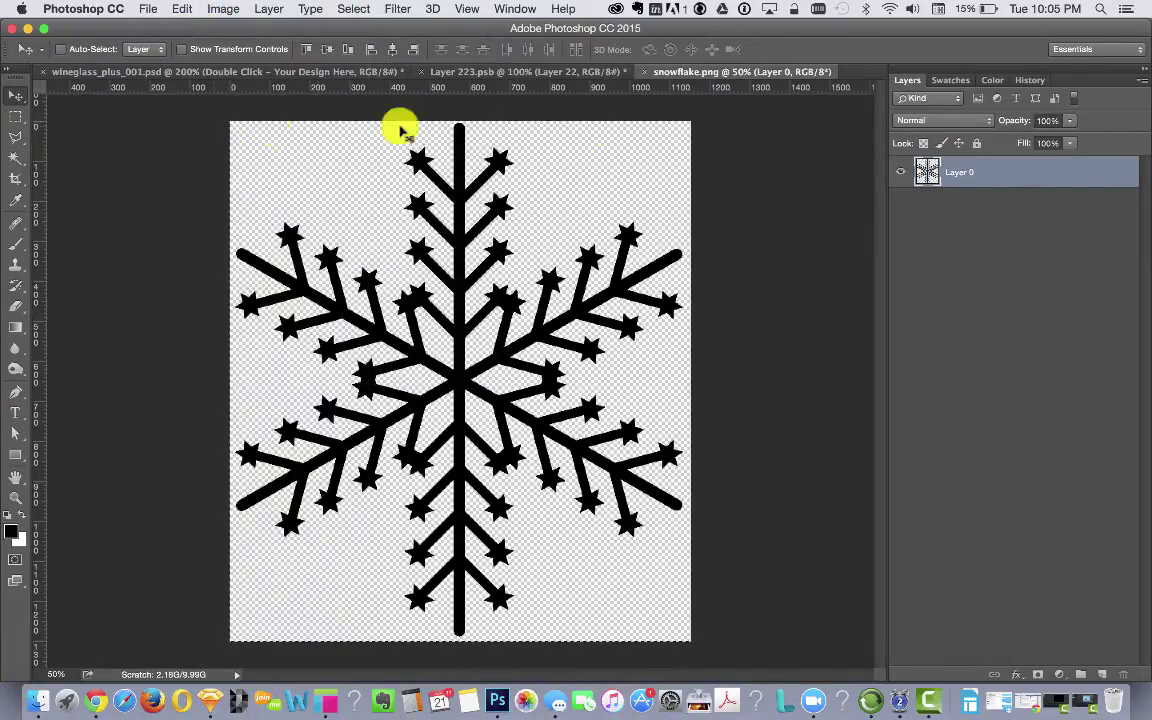
{"action": "left_click", "coordinate": [645, 73]}
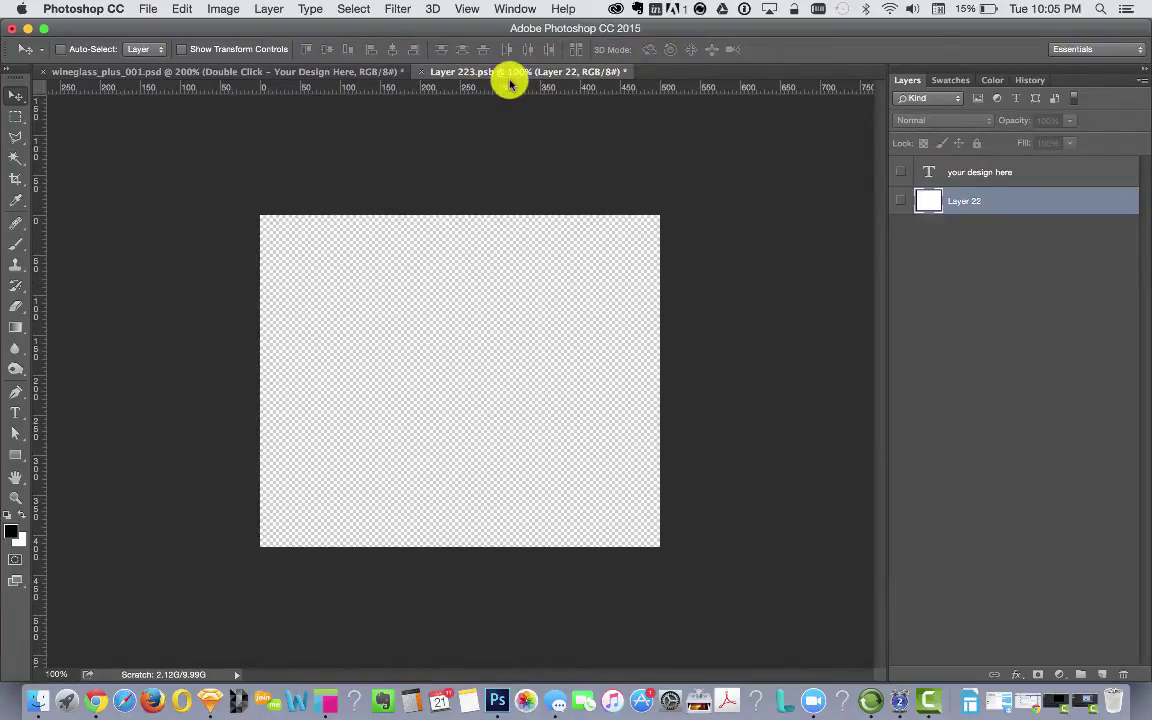
- Paste the copied snowflake above the hidden "your design here" layer in Layer 223.psb
{"action": "left_click", "coordinate": [1069, 175]}
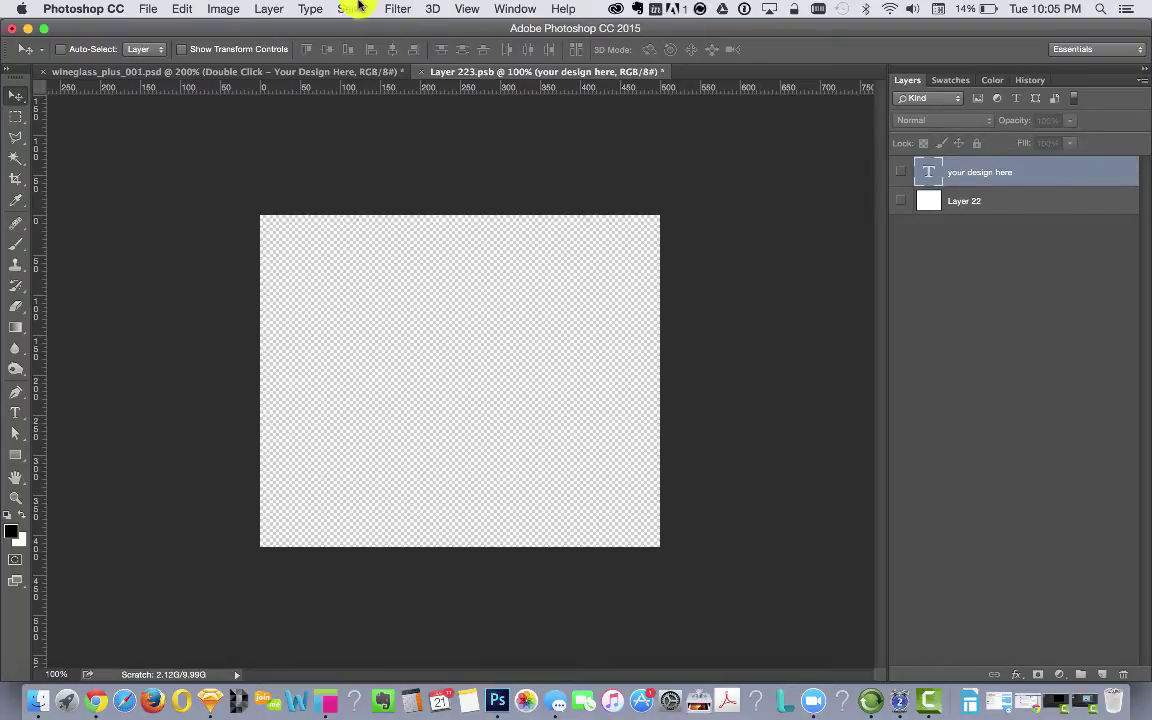
{"action": "left_click", "coordinate": [180, 9]}
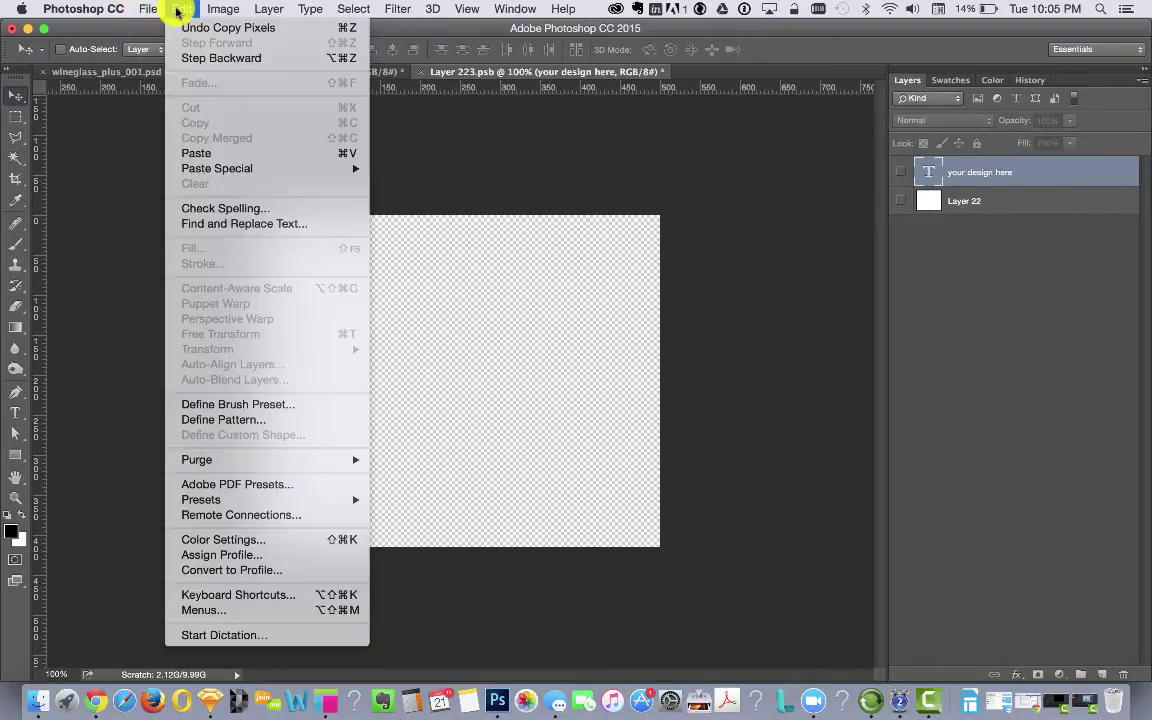
{"action": "left_click", "coordinate": [219, 153]}
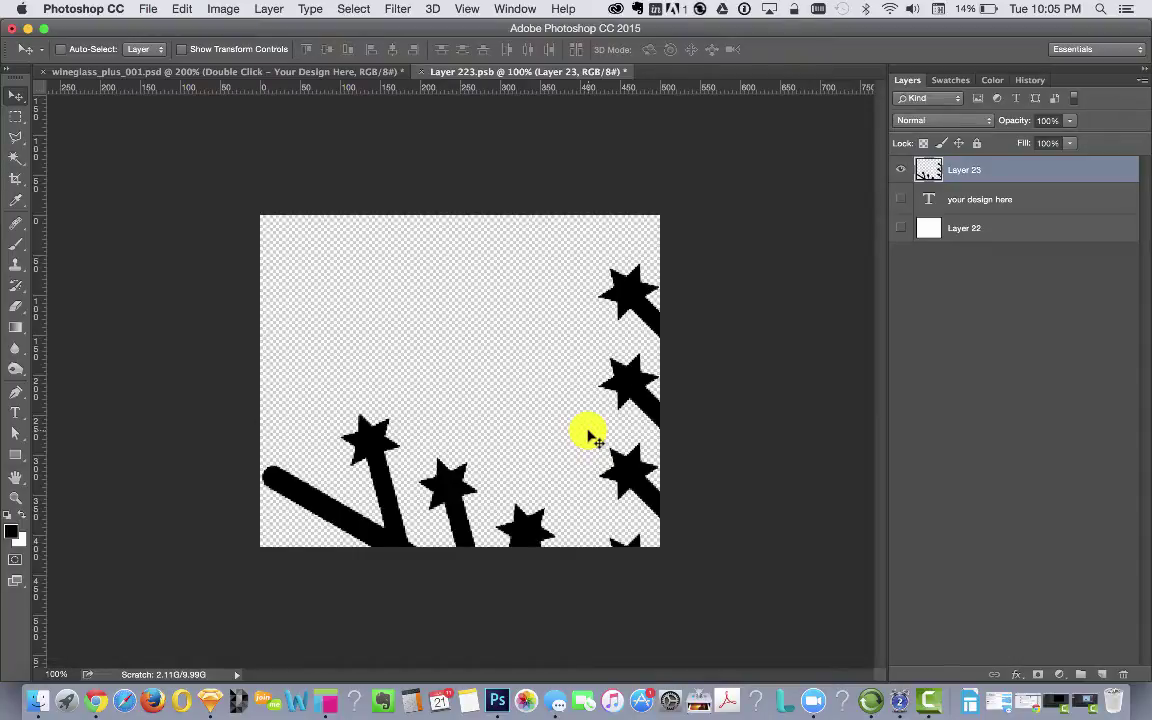
- Scale the pasted snowflake down proportionally to about 29% with Free Transform so it fits the canvas
{"action": "key", "text": "super+minus"}
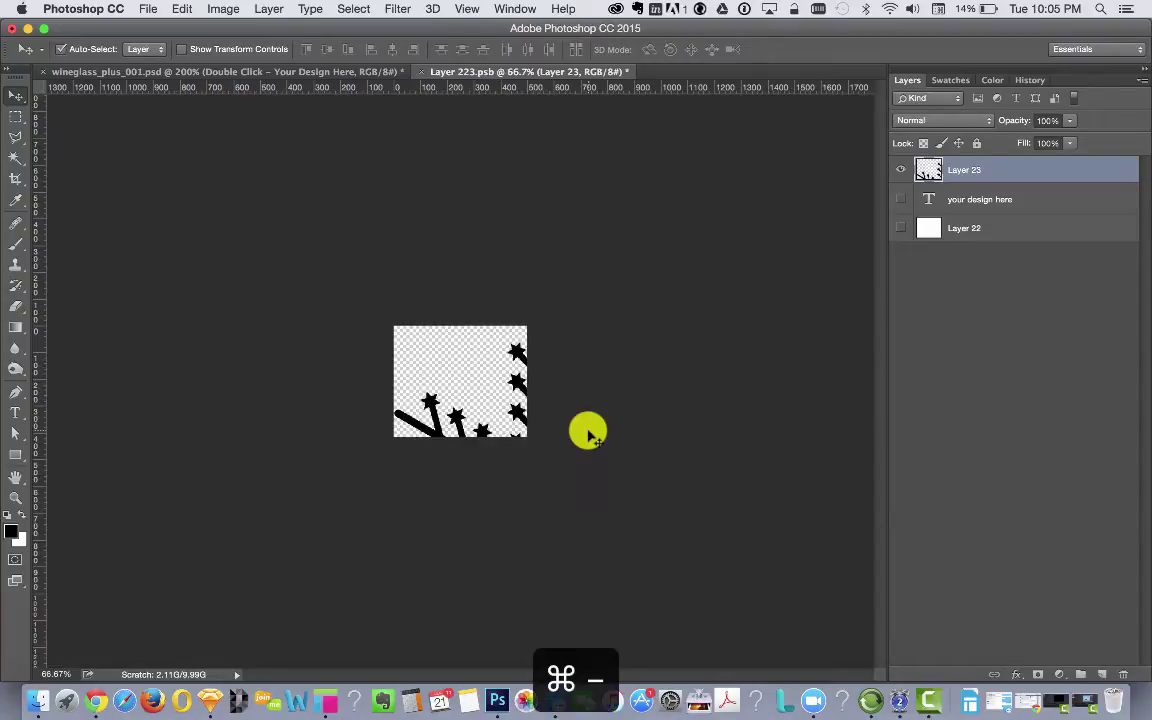
{"action": "key", "text": "super+minus"}
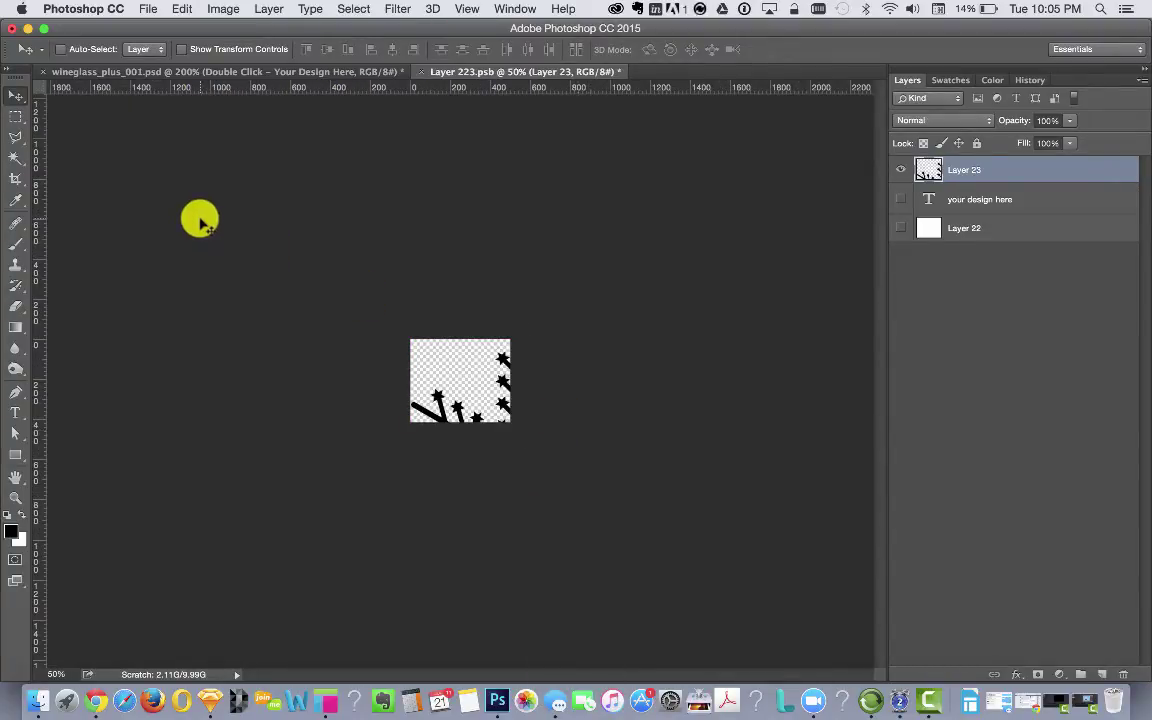
{"action": "left_click", "coordinate": [13, 499]}
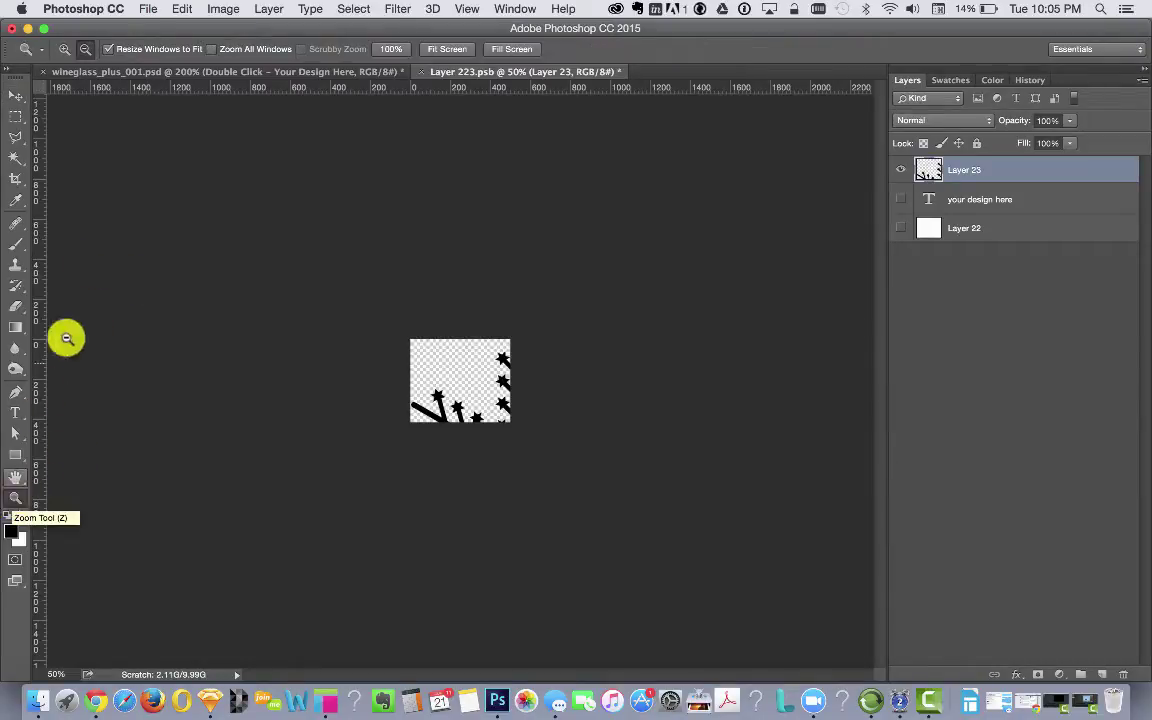
{"action": "left_click", "coordinate": [86, 51]}
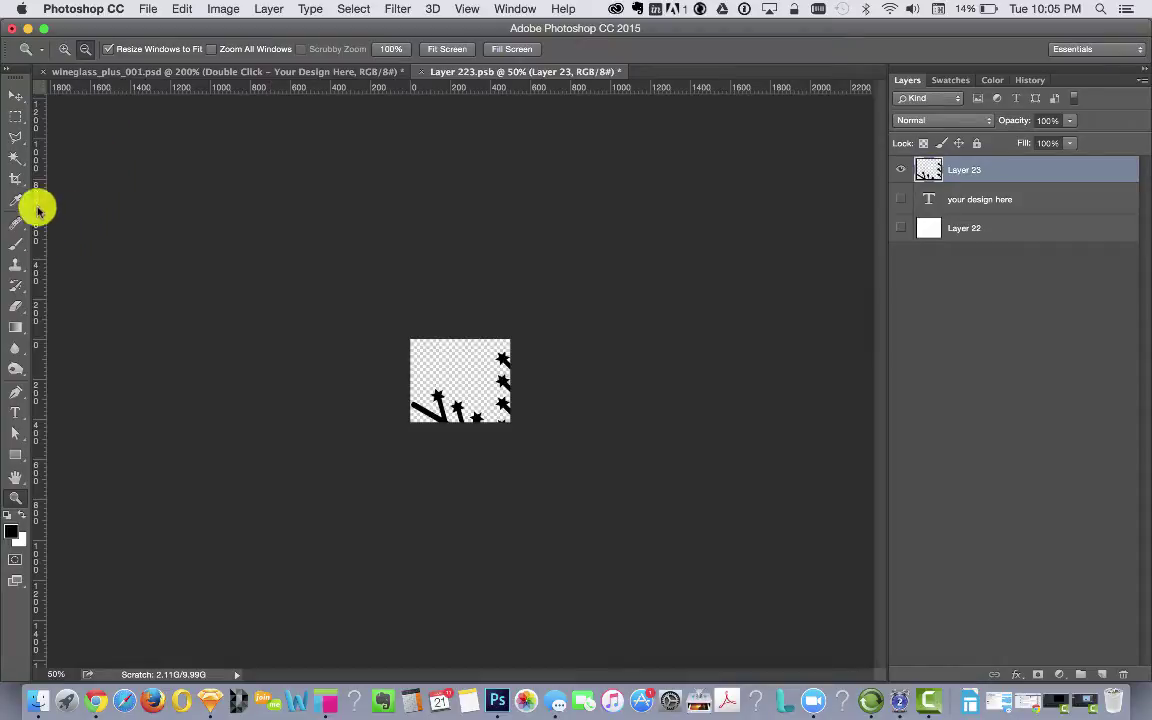
{"action": "left_click", "coordinate": [14, 95]}
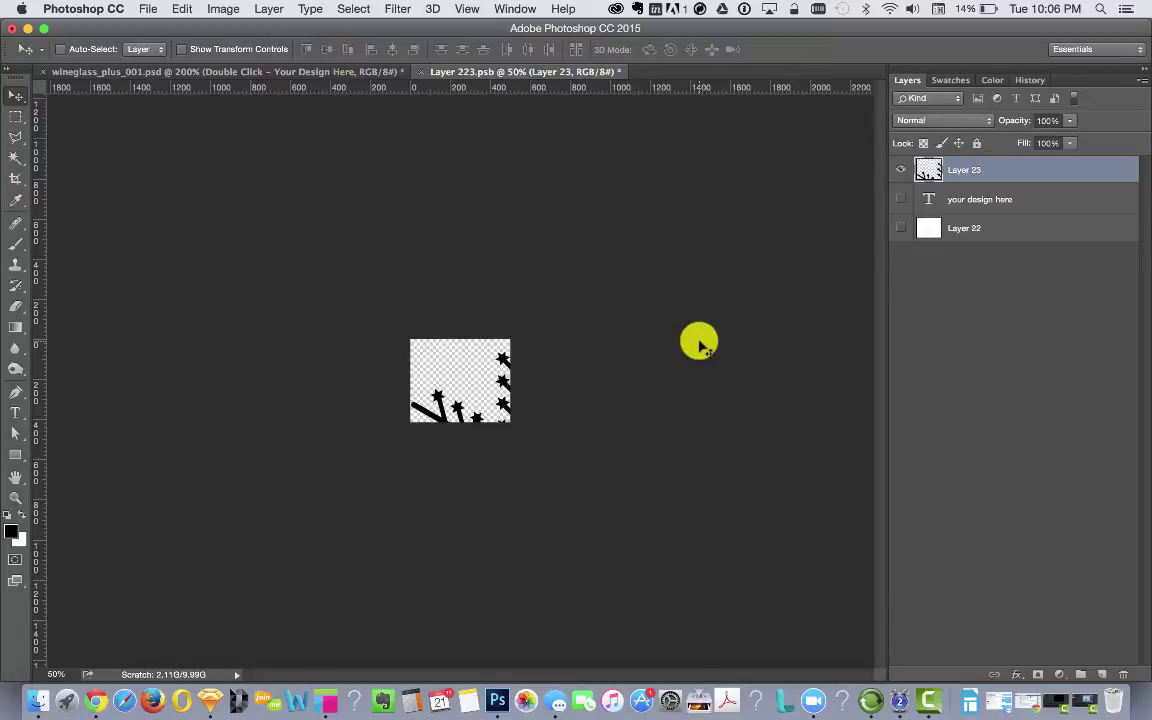
{"action": "key", "text": "super+t"}
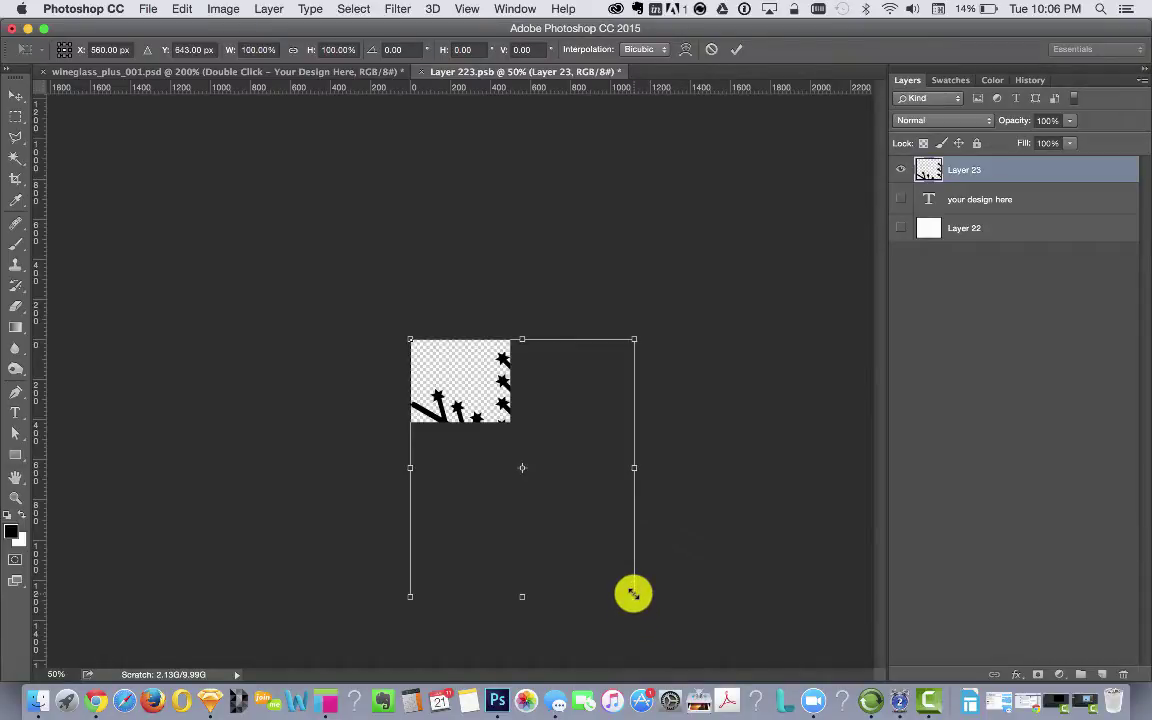
{"action": "left_click_drag", "start_coordinate": [633, 594], "coordinate": [479, 406]}
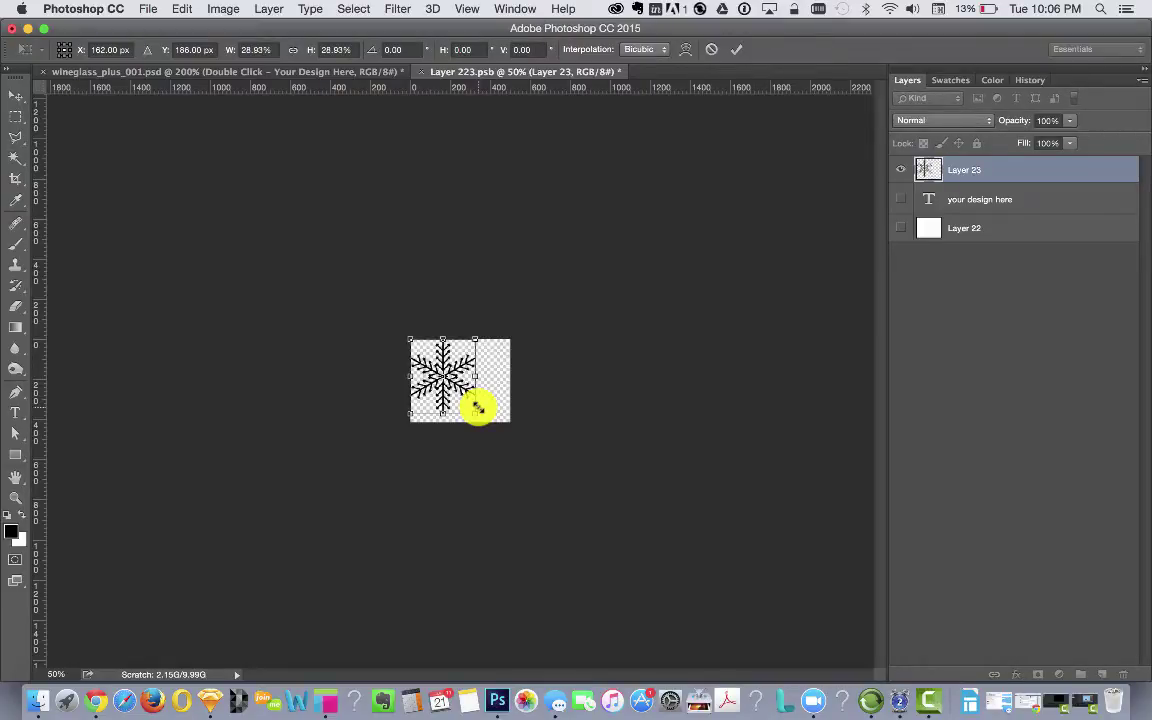
{"action": "key", "text": "Return"}
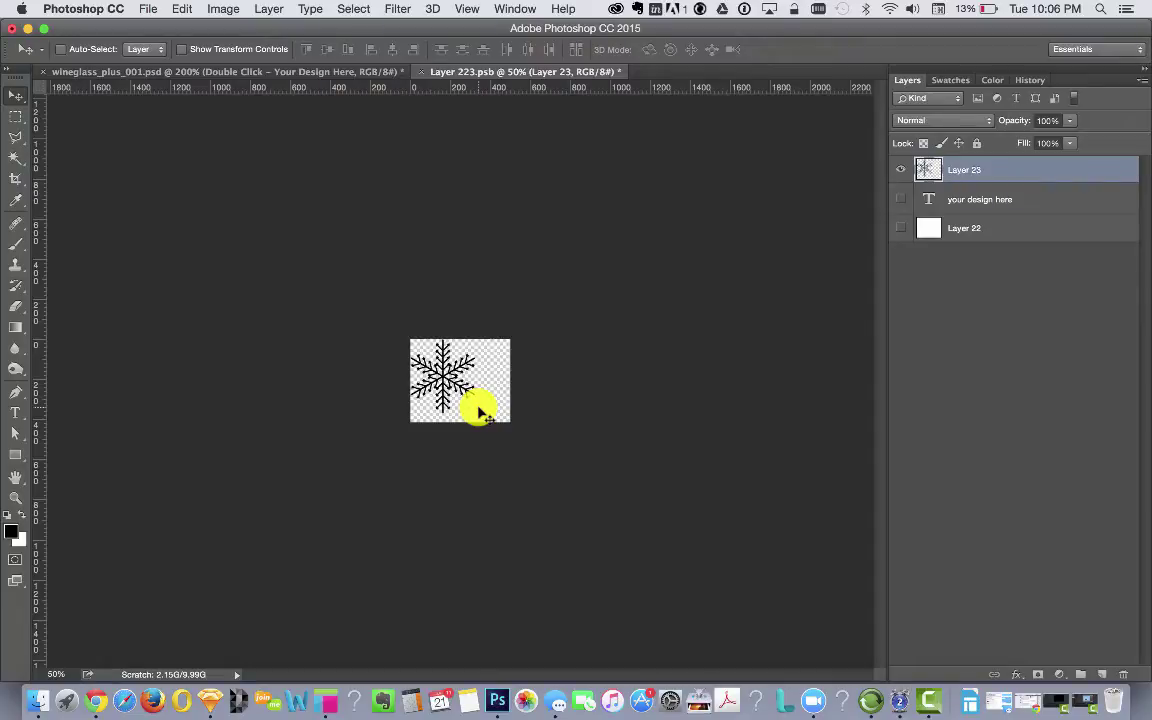
- Move the snowflake to the center of the smart object's canvas
{"action": "key", "text": "super+equal"}
{"action": "key", "text": "super+equal"}
{"action": "key", "text": "super+equal"}
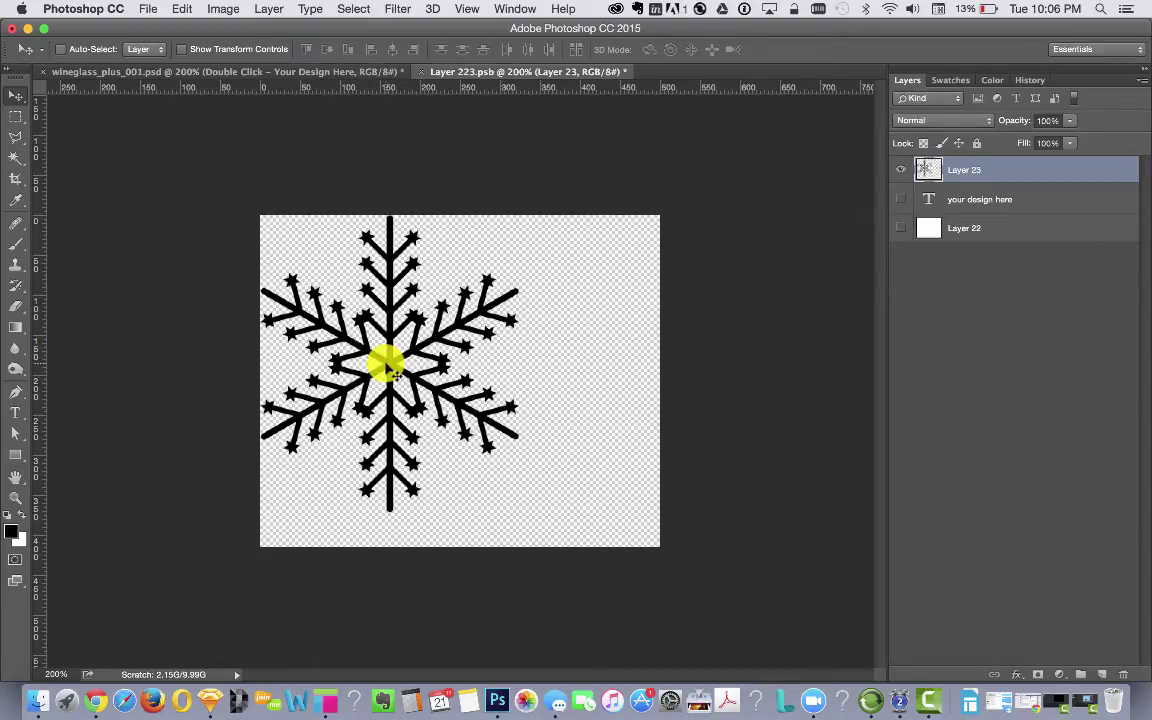
{"action": "left_click_drag", "start_coordinate": [389, 368], "coordinate": [457, 388]}
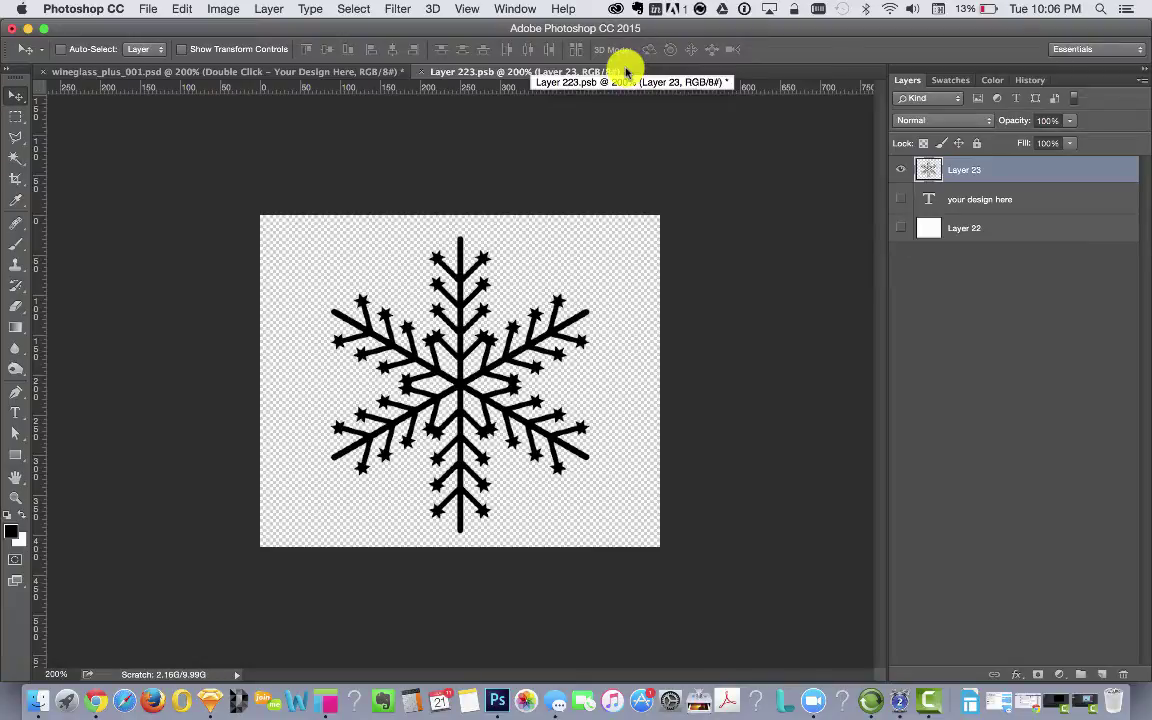
- Save the Layer 223.psb smart object and return to the wineglass_plus_001.psd mockup
{"action": "left_click", "coordinate": [184, 9]}
{"action": "mouse_move", "coordinate": [150, 9]}
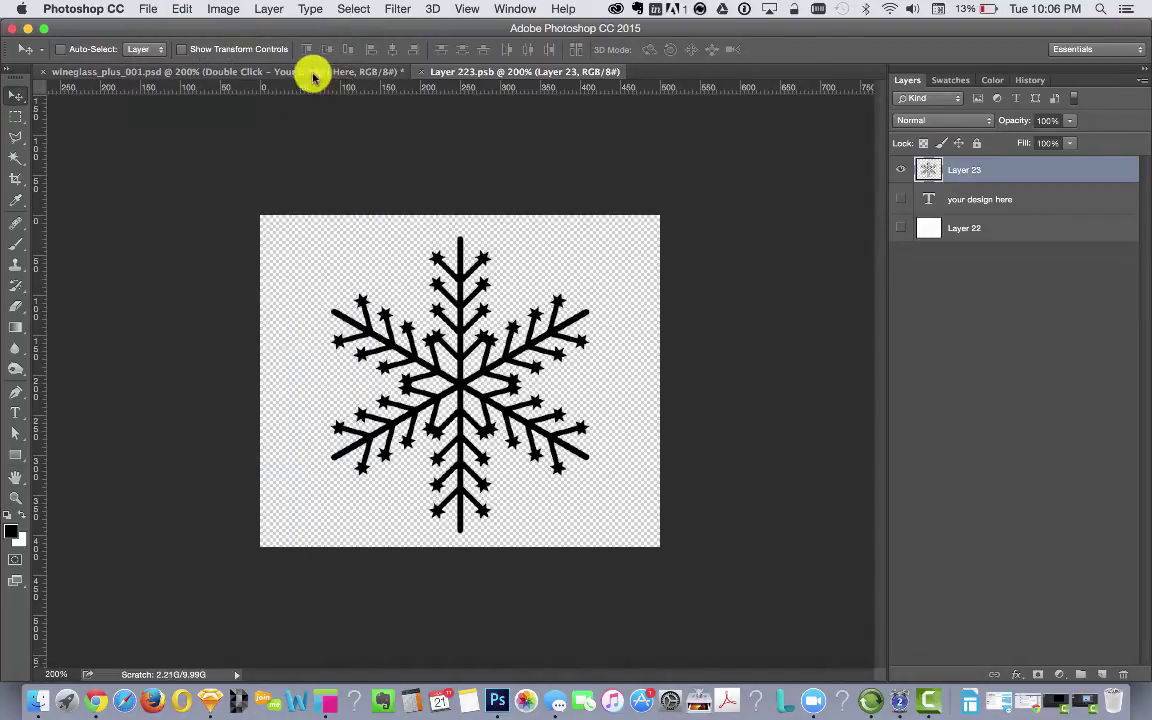
{"action": "left_click", "coordinate": [249, 78]}
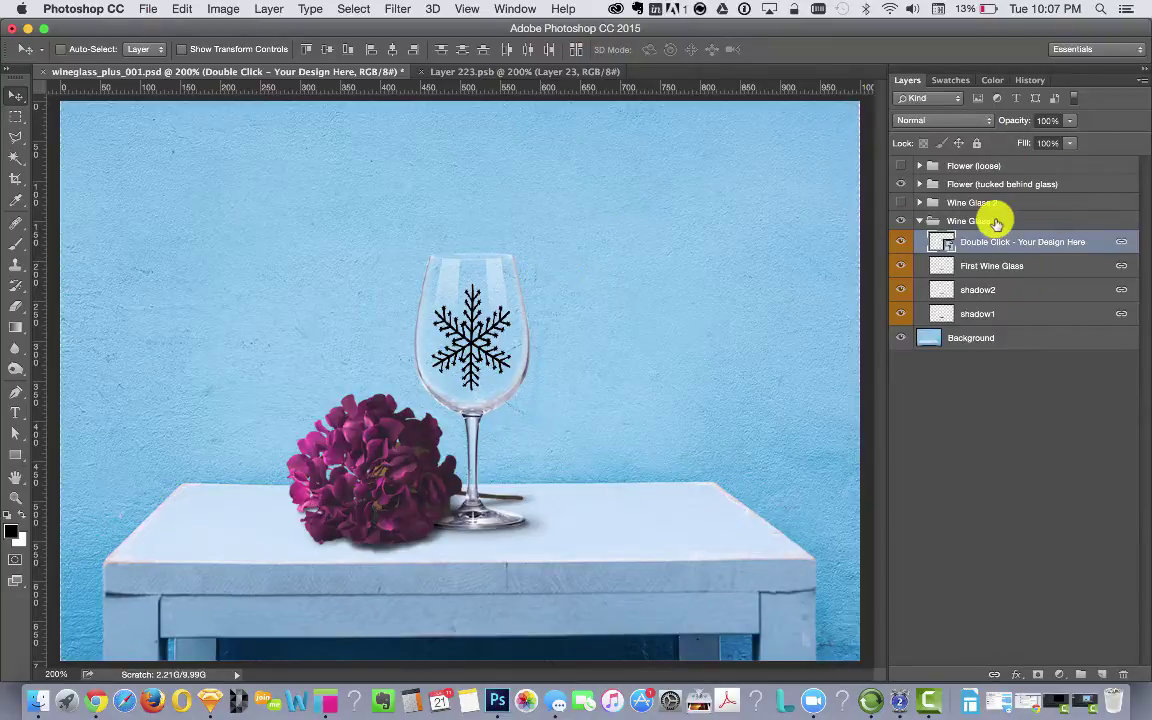
- Show the Wine Glass 2 group in the mockup and open its "Double Click - Your Design Here" smart object
{"action": "left_click", "coordinate": [903, 203]}
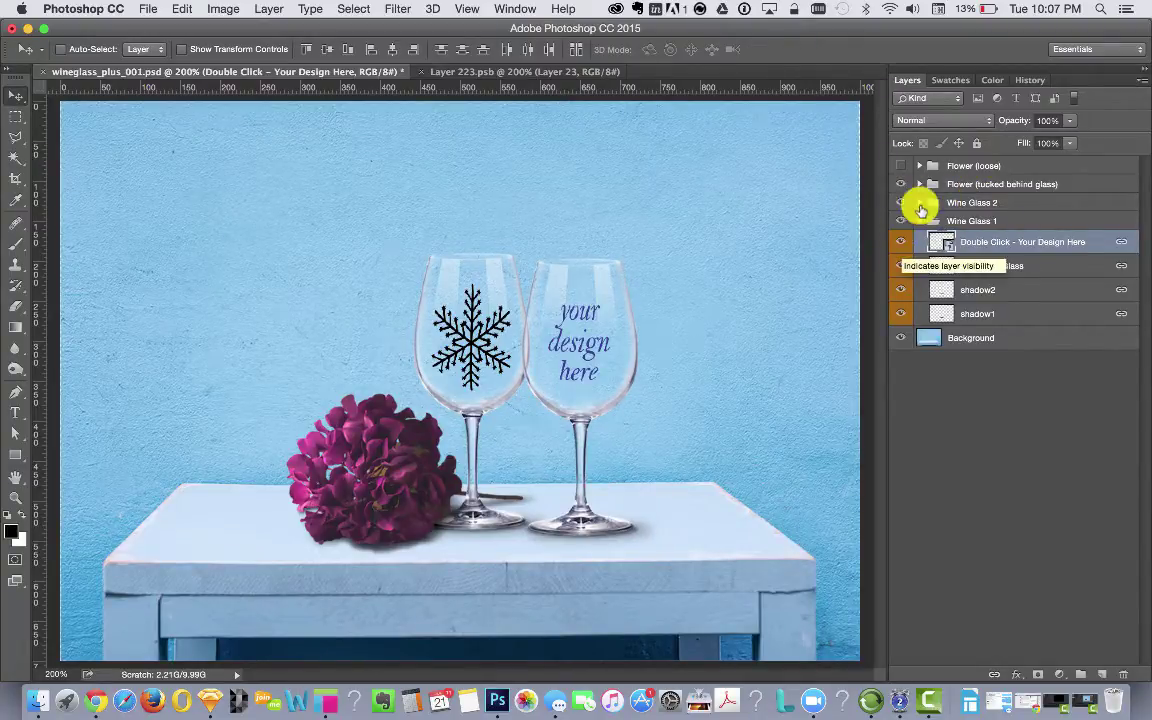
{"action": "left_click", "coordinate": [919, 204]}
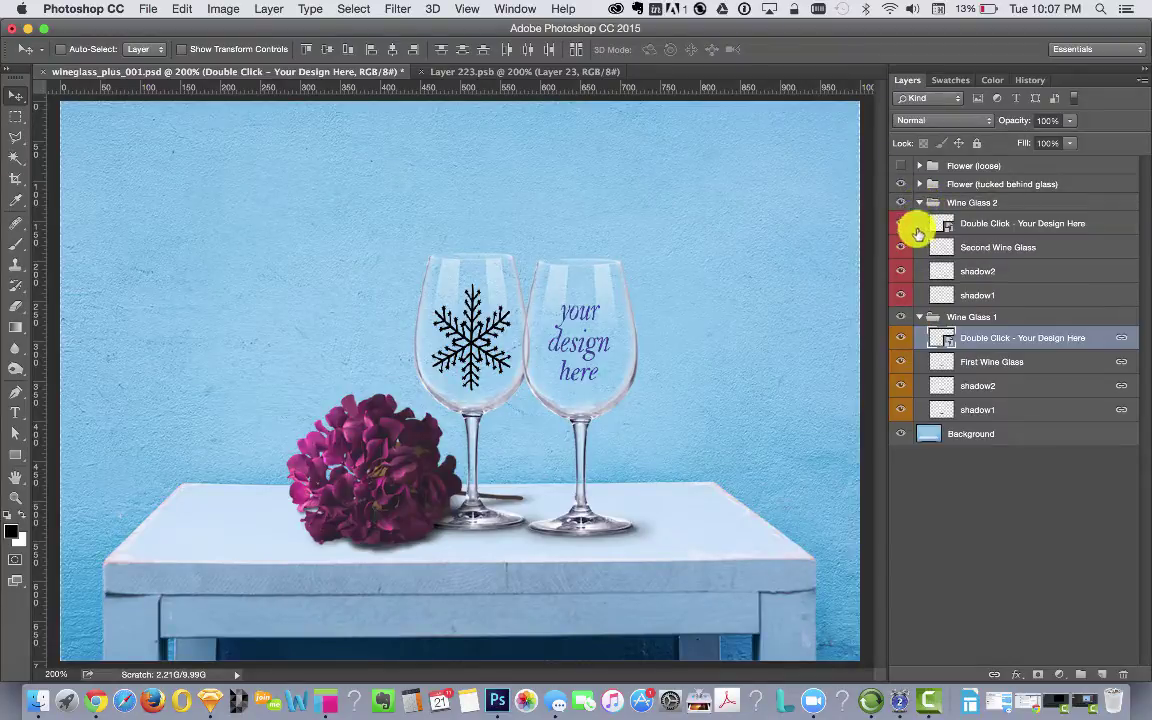
{"action": "double_click", "coordinate": [944, 222]}
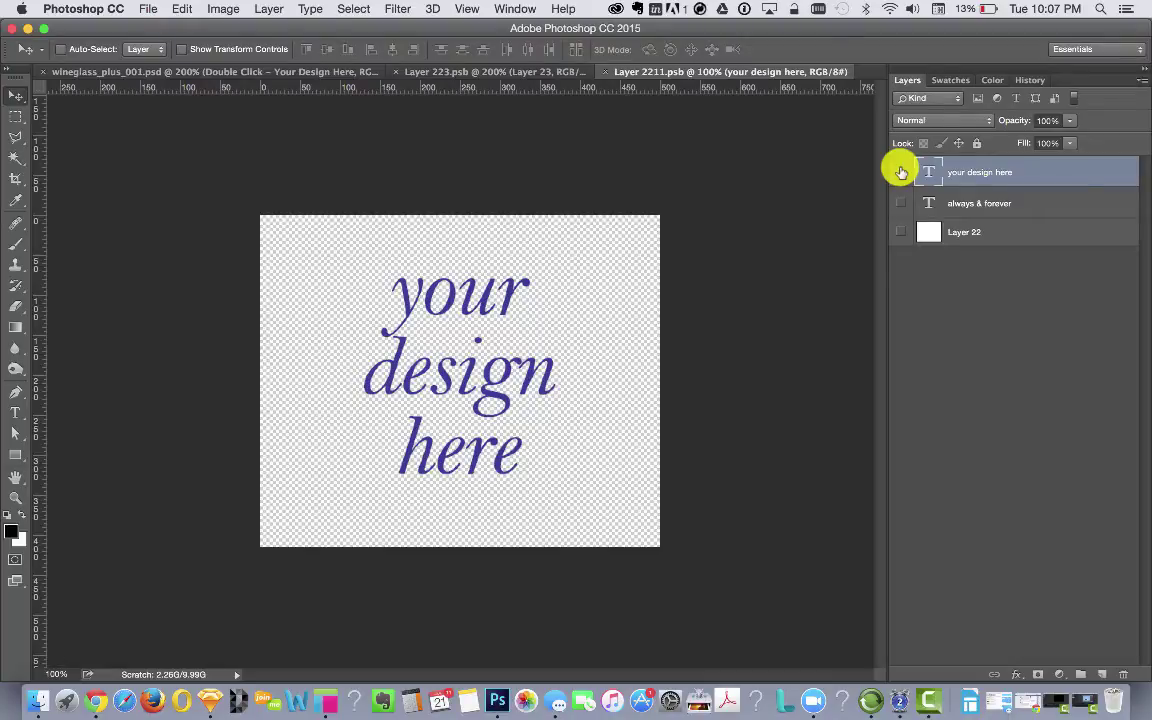
- Hide the "your design here" text layer in Layer 2211.psb and paste the copied snowflake there
{"action": "left_click", "coordinate": [900, 172]}
{"action": "key", "text": "super+v"}
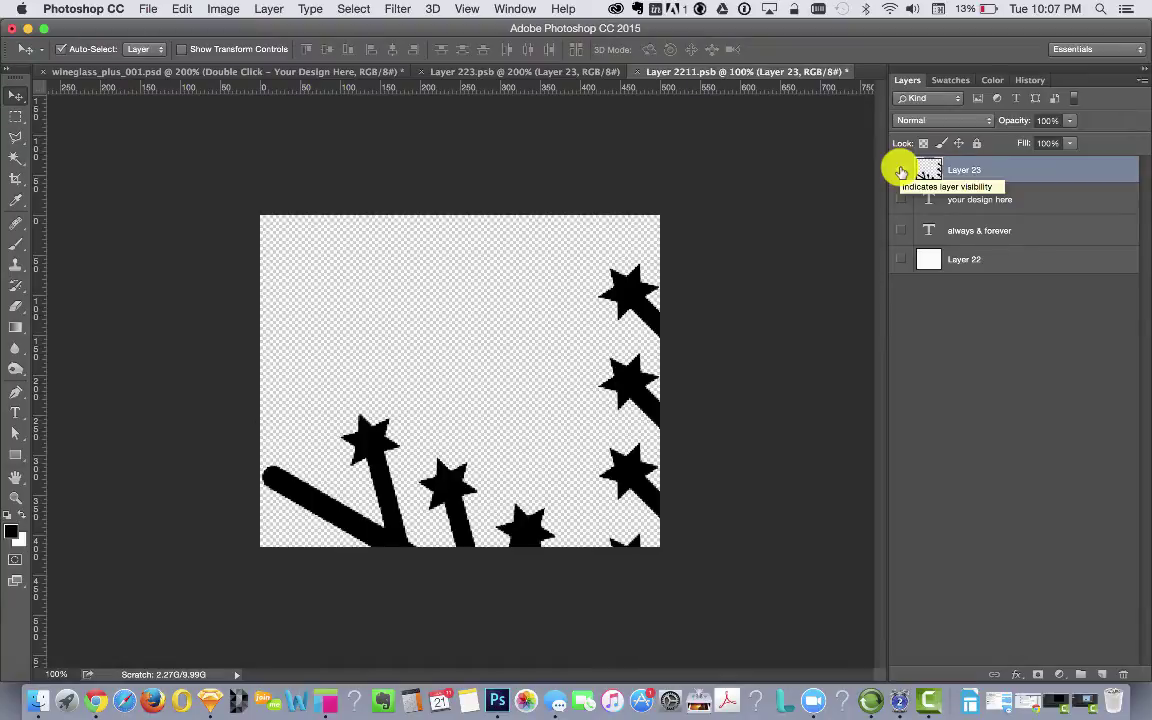
- Scale the pasted snowflake down to about 30% so it fits within the Layer 2211.psb canvas
{"action": "key", "text": "super+minus"}
{"action": "key", "text": "super+minus"}
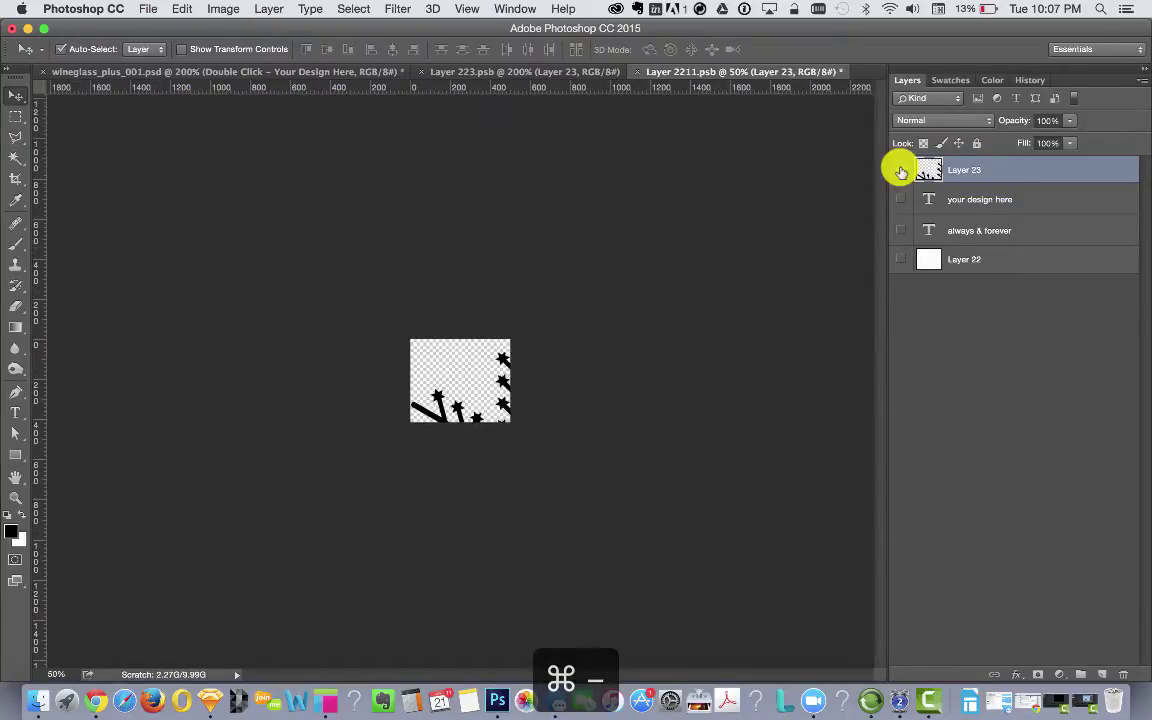
{"action": "key", "text": "super+t"}
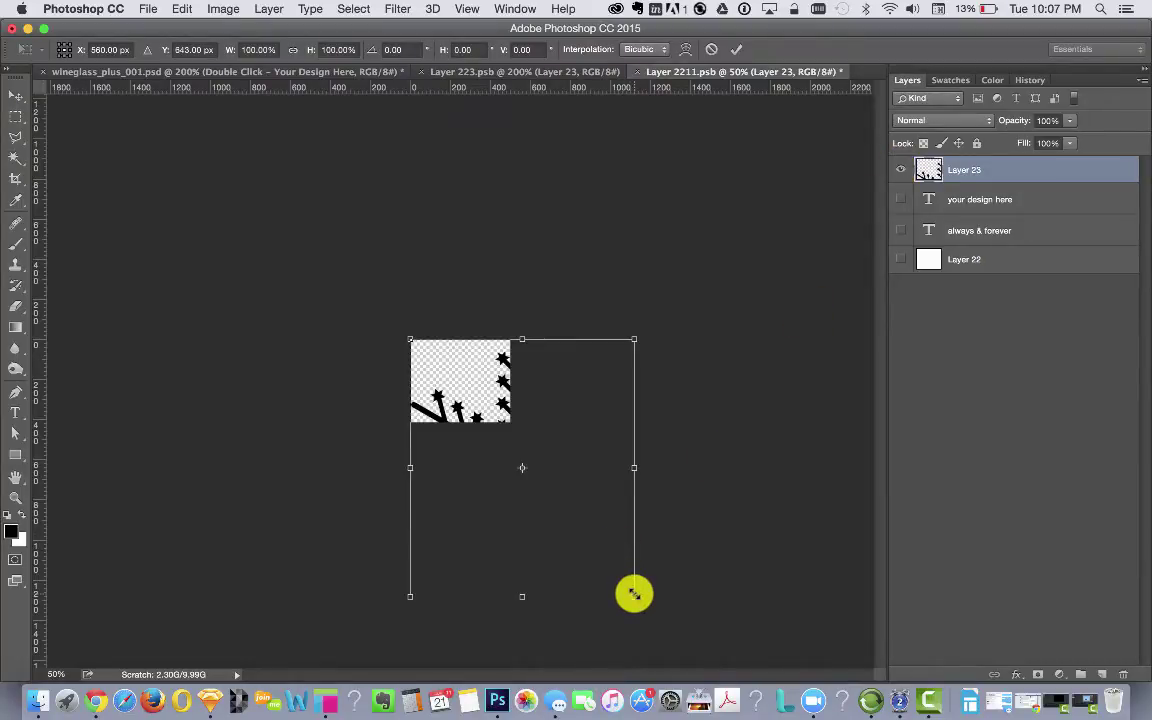
{"action": "left_click_drag", "start_coordinate": [634, 594], "coordinate": [483, 405]}
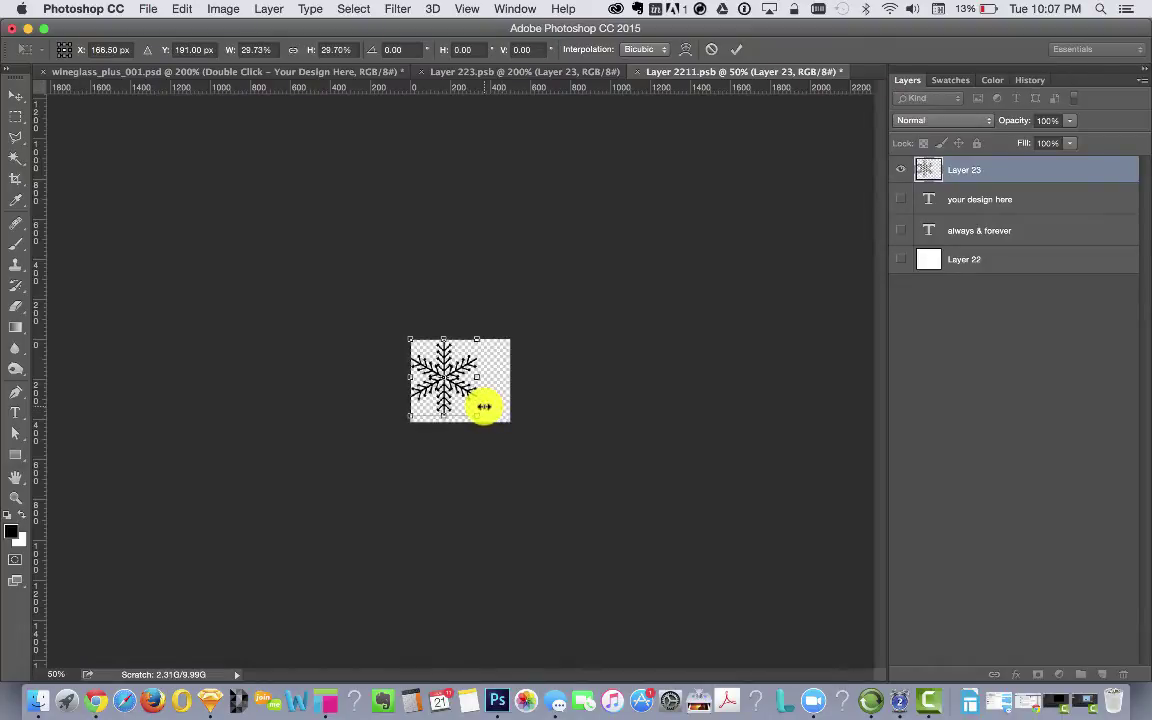
{"action": "key", "text": "Return"}
- Move the scaled snowflake to the center of the Layer 2211.psb canvas
{"action": "key", "text": "super+equal"}
{"action": "key", "text": "super+equal"}
{"action": "key", "text": "super+equal"}
{"action": "key", "text": "super+equal"}
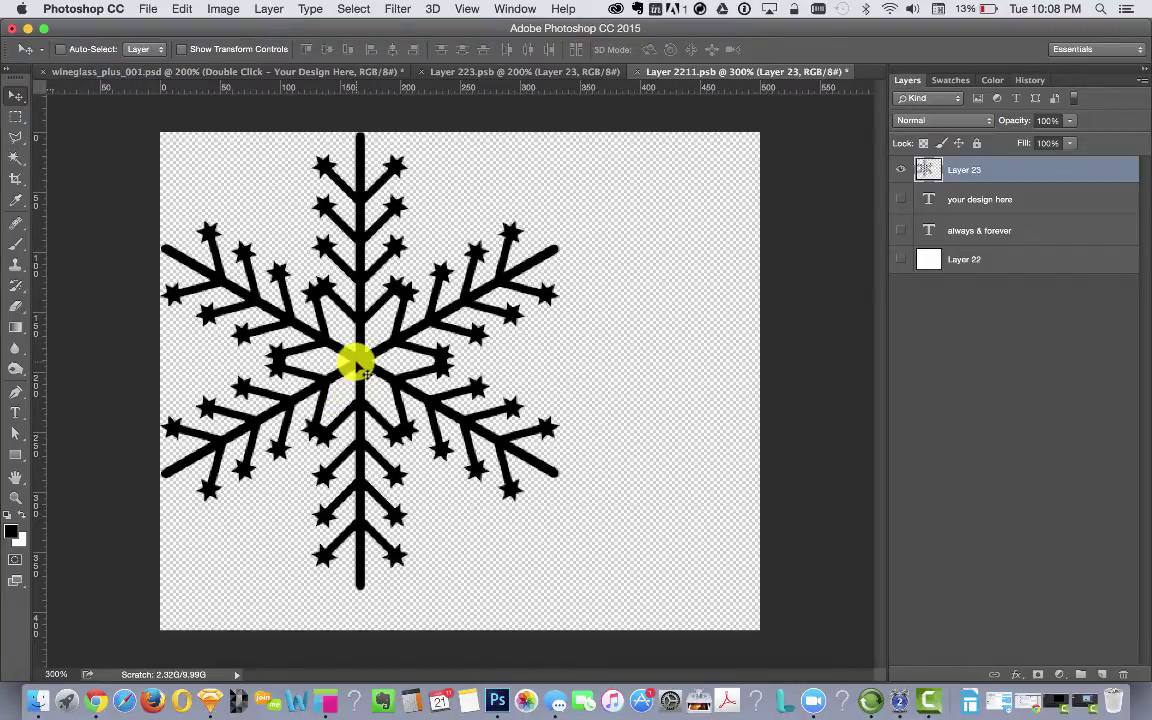
{"action": "left_click_drag", "start_coordinate": [348, 362], "coordinate": [462, 388]}
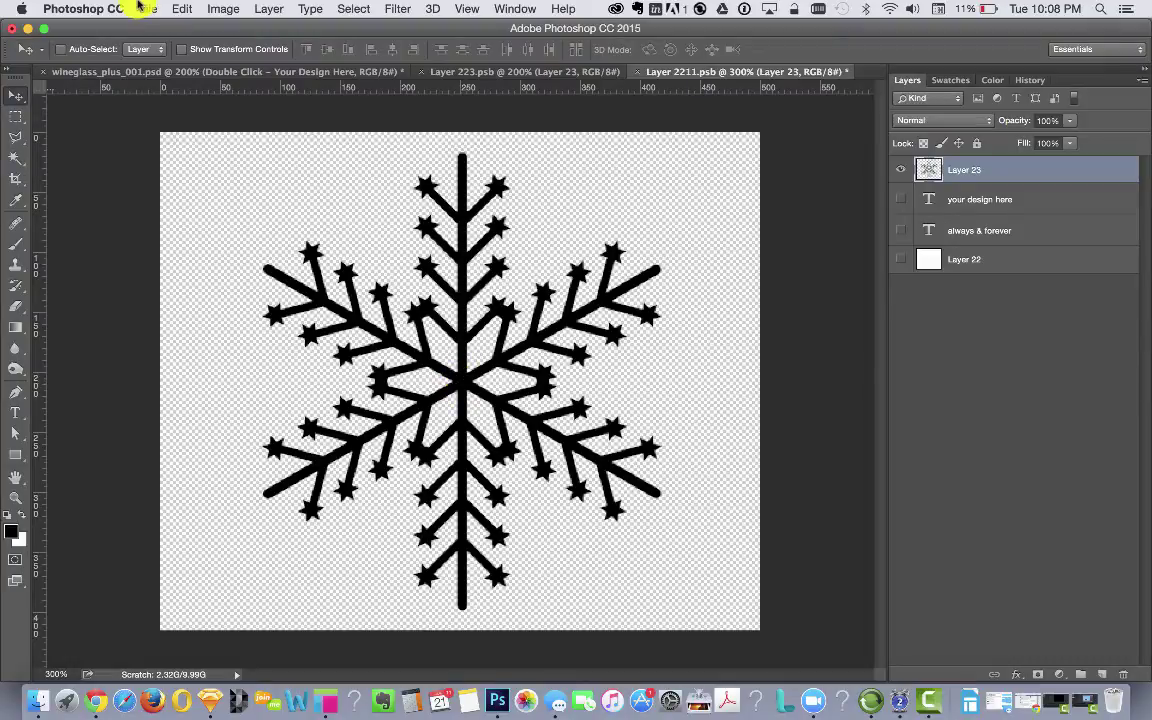
- Save the Layer 2211.psb smart object and return to the wineglass_plus_001.psd mockup
{"action": "left_click", "coordinate": [184, 9]}
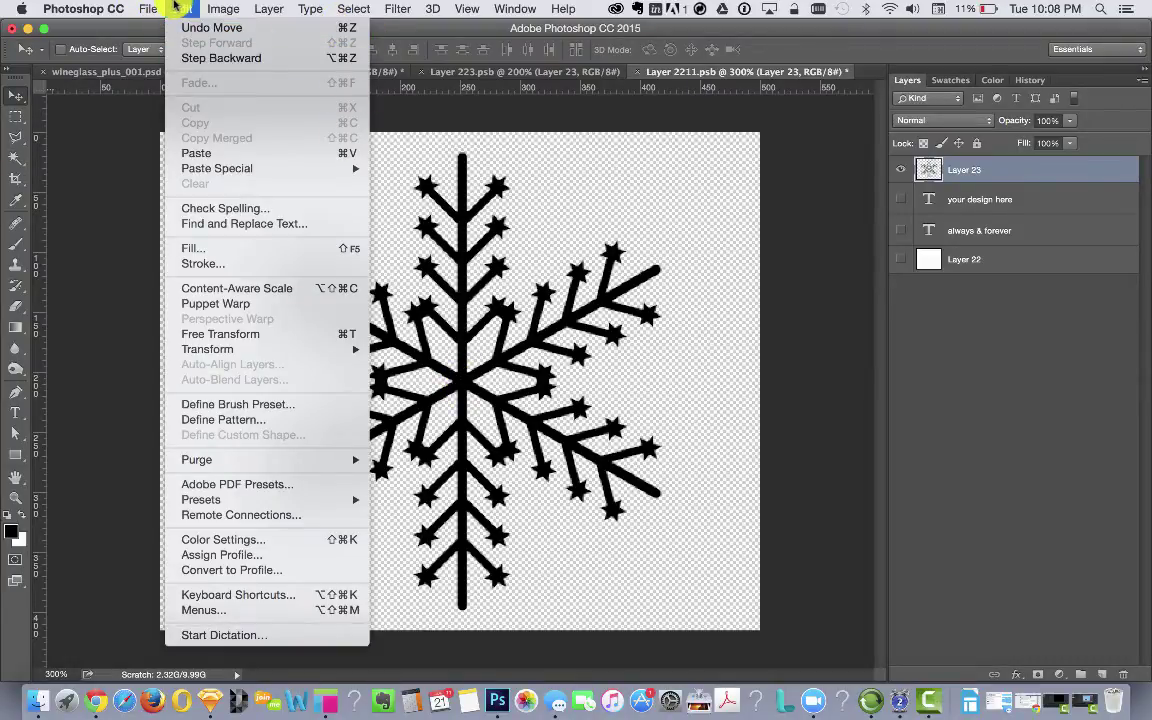
{"action": "key", "text": "super+z"}
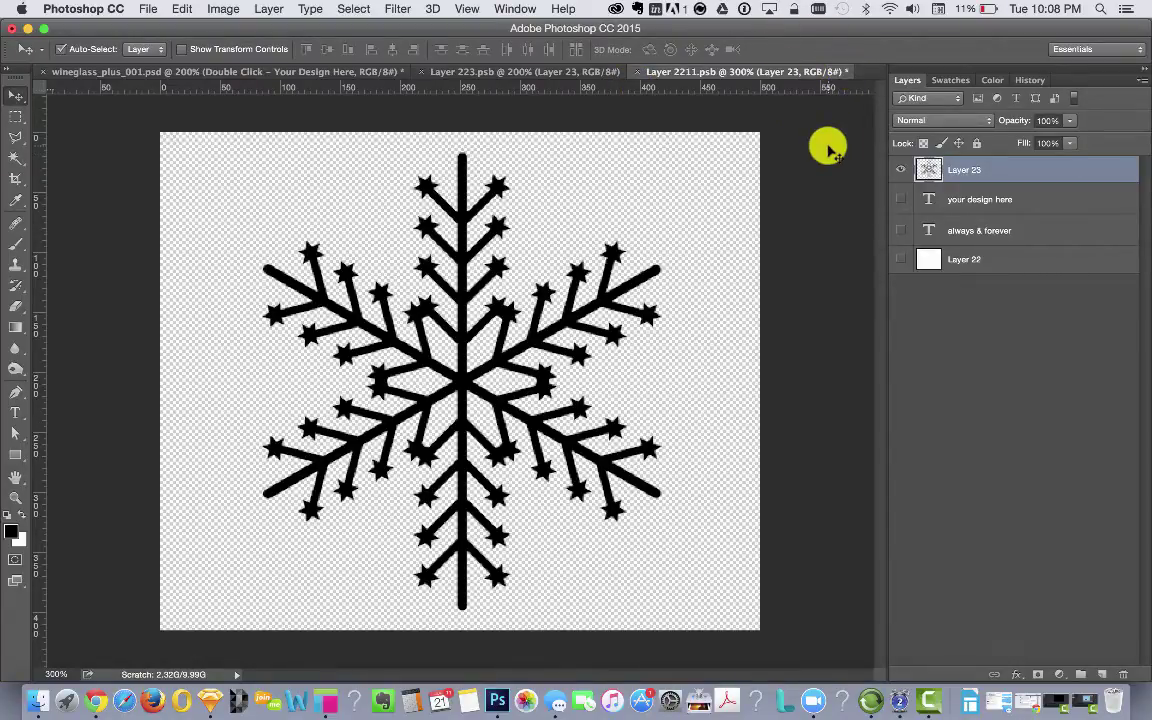
{"action": "key", "text": "super+s"}
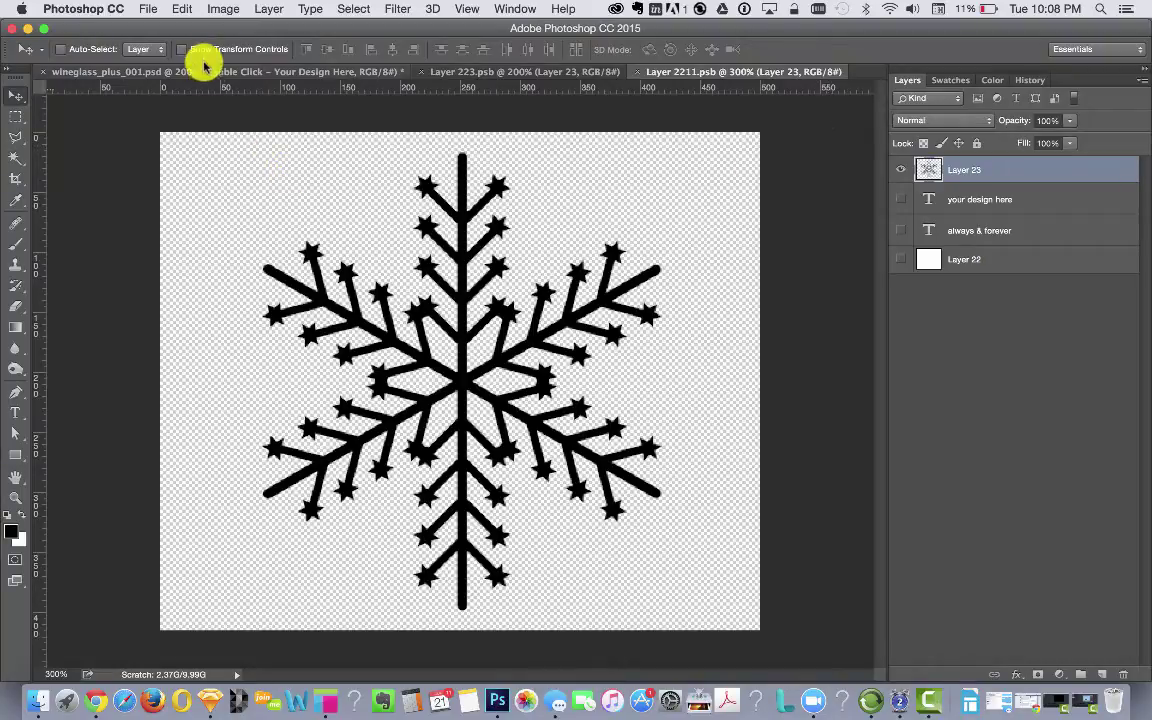
{"action": "left_click", "coordinate": [207, 72]}
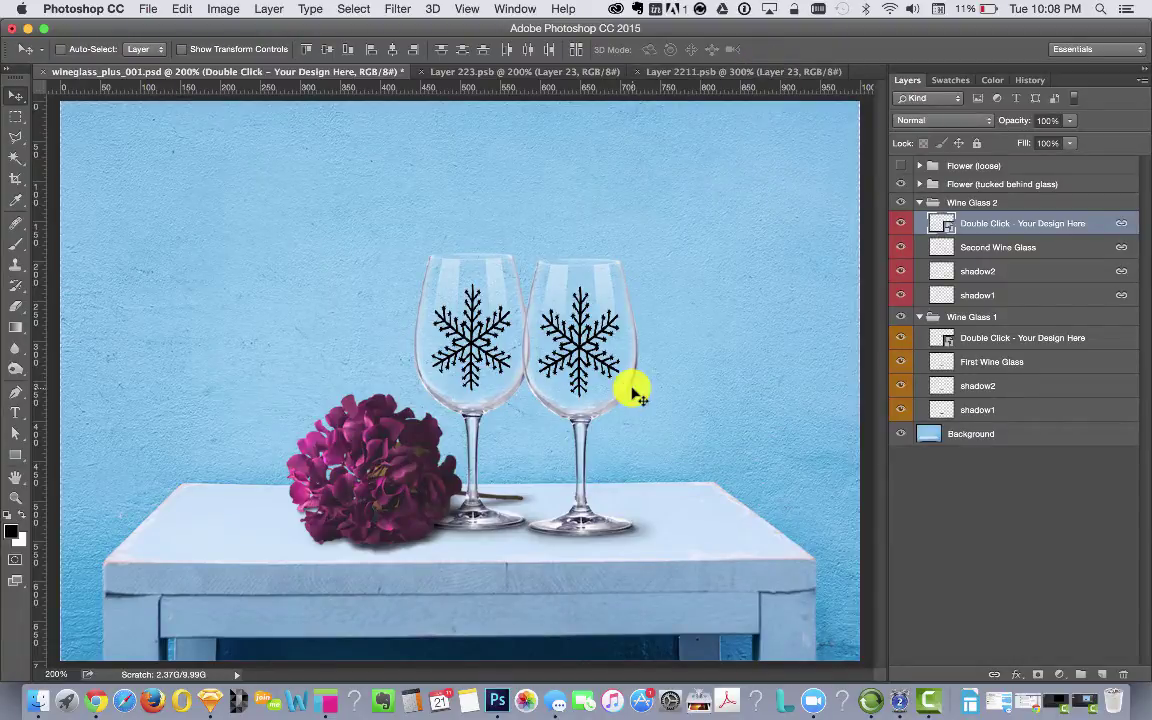
- Apply a white Color Overlay at 100% opacity to the snowflake in Layer 2211.psb, and save it to update the mockup
{"action": "left_click", "coordinate": [718, 73]}
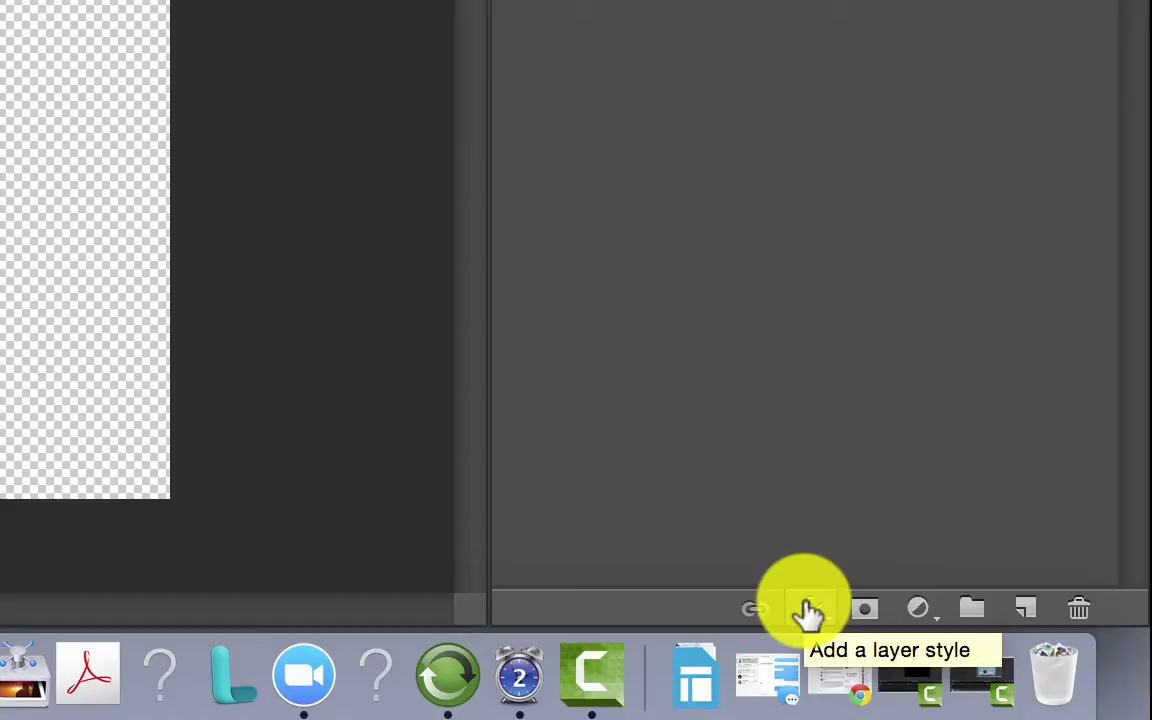
{"action": "left_click", "coordinate": [810, 610]}
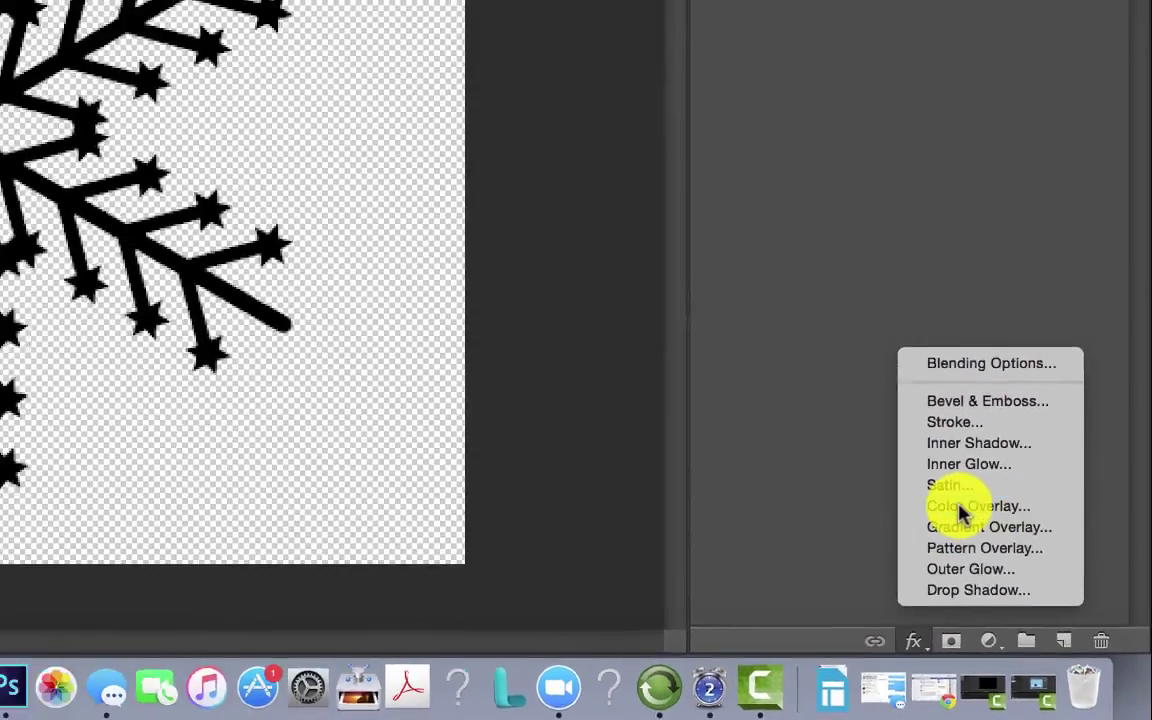
{"action": "left_click", "coordinate": [860, 416]}
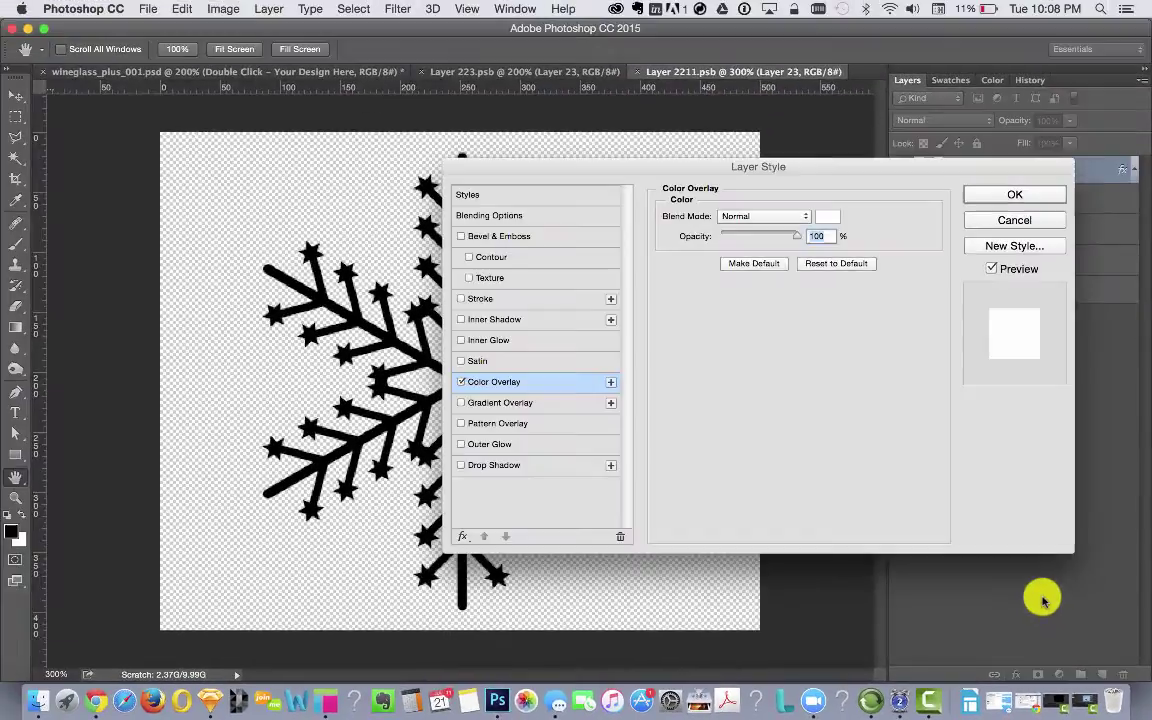
{"action": "left_click", "coordinate": [824, 214]}
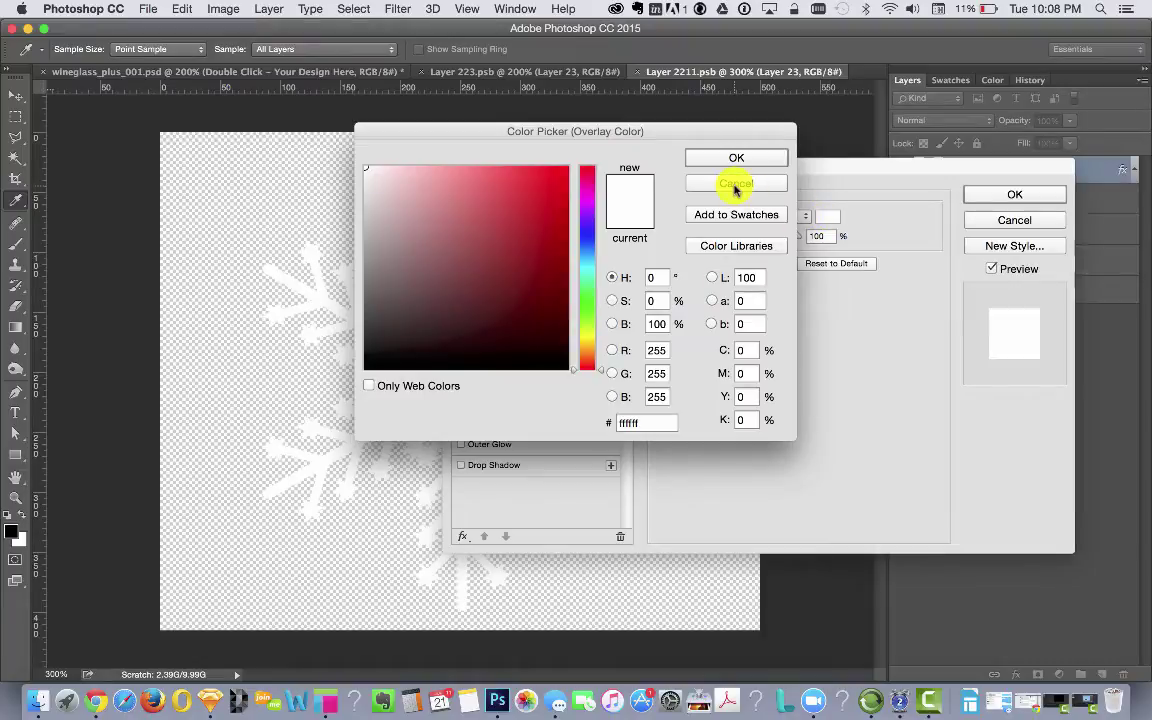
{"action": "left_click", "coordinate": [734, 184]}
{"action": "left_click", "coordinate": [1020, 194]}
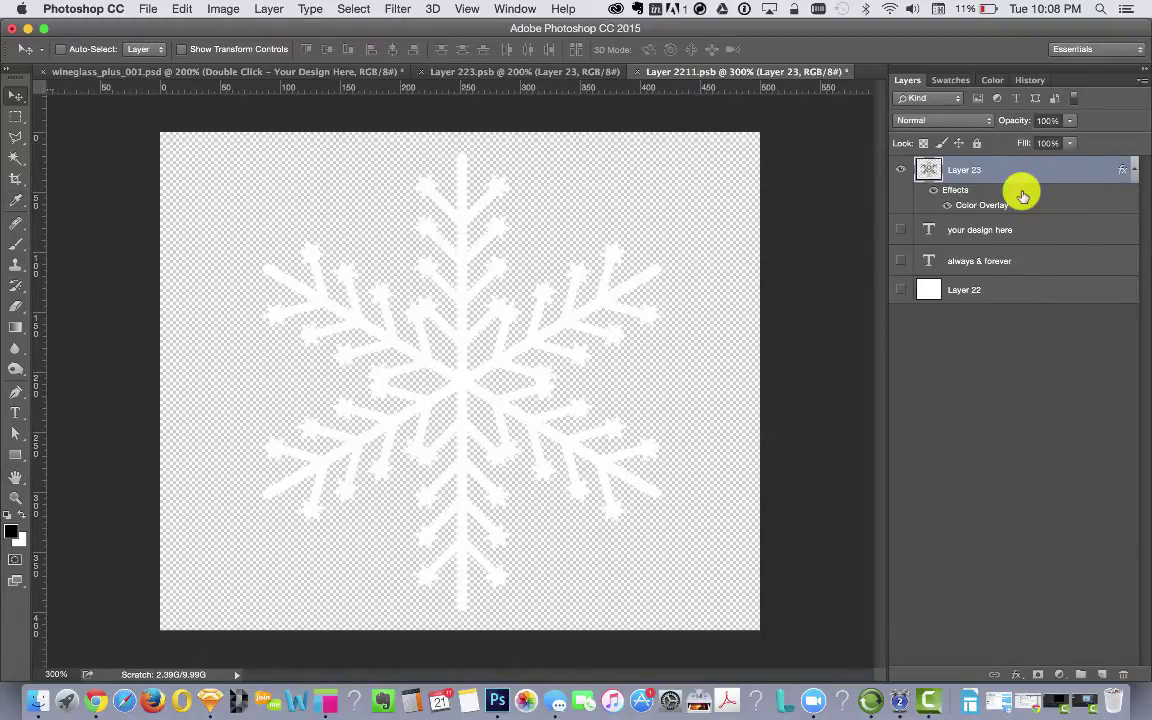
{"action": "key", "text": "super+s"}
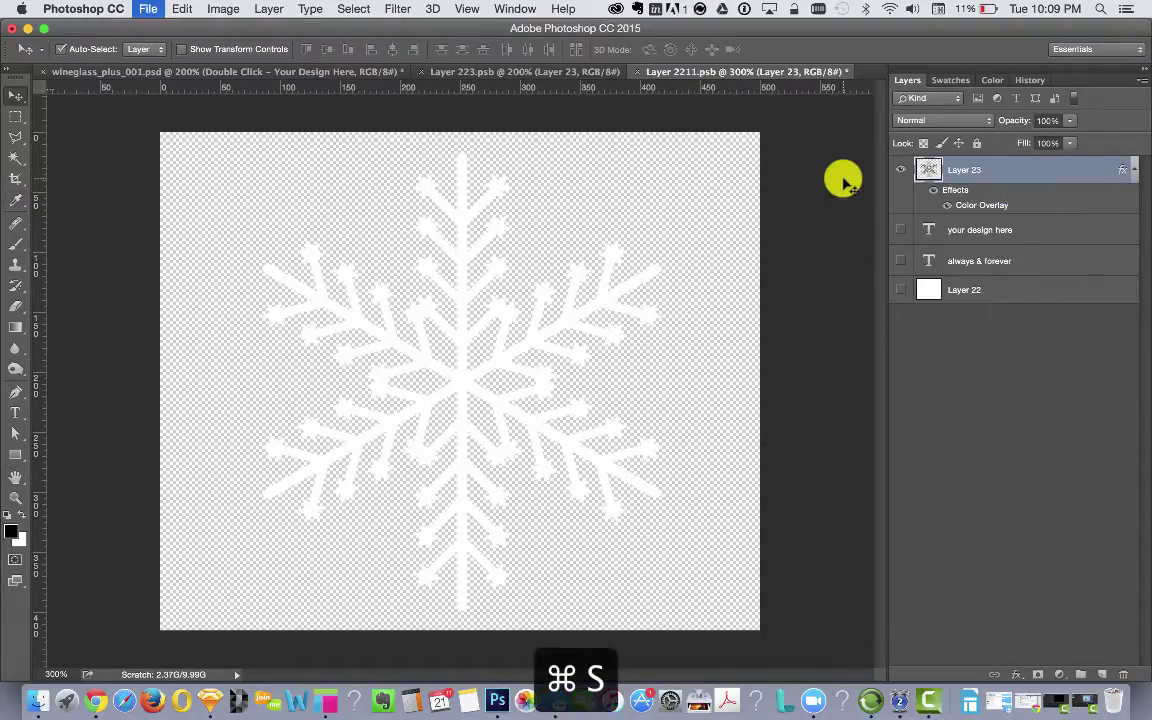
{"action": "left_click", "coordinate": [238, 72]}
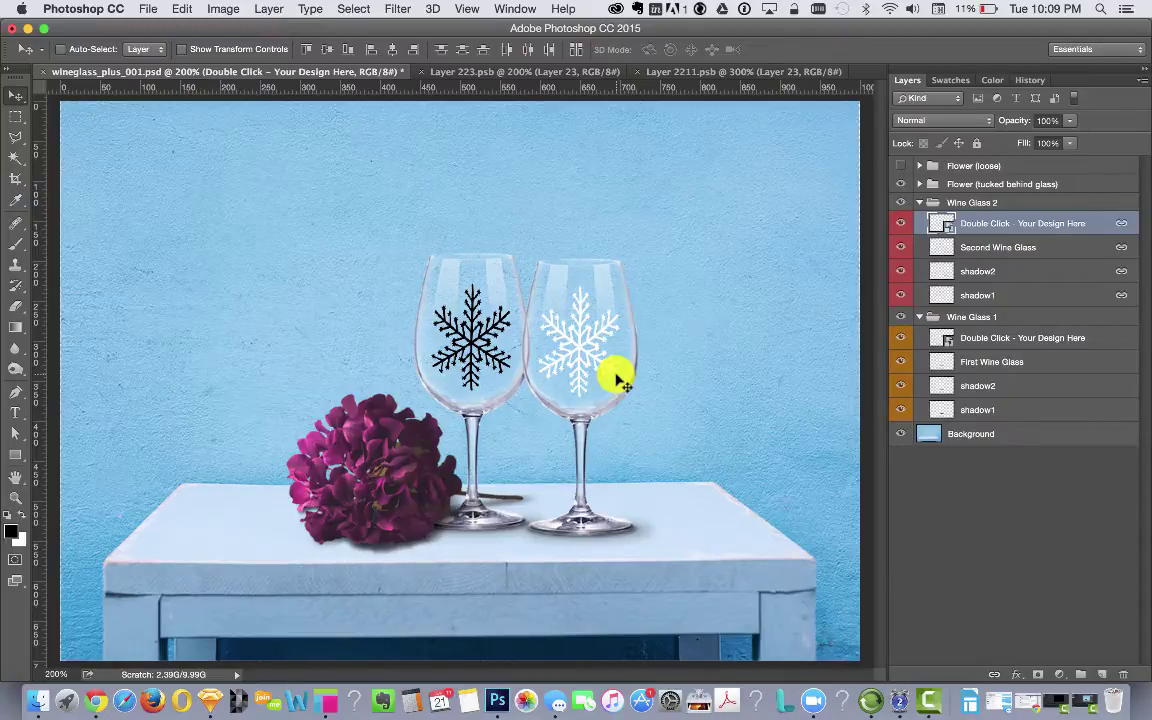
- Collapse both wine glass groups and move them together with the Flower (tucked behind glass) group slightly to the left
{"action": "left_click", "coordinate": [919, 203]}
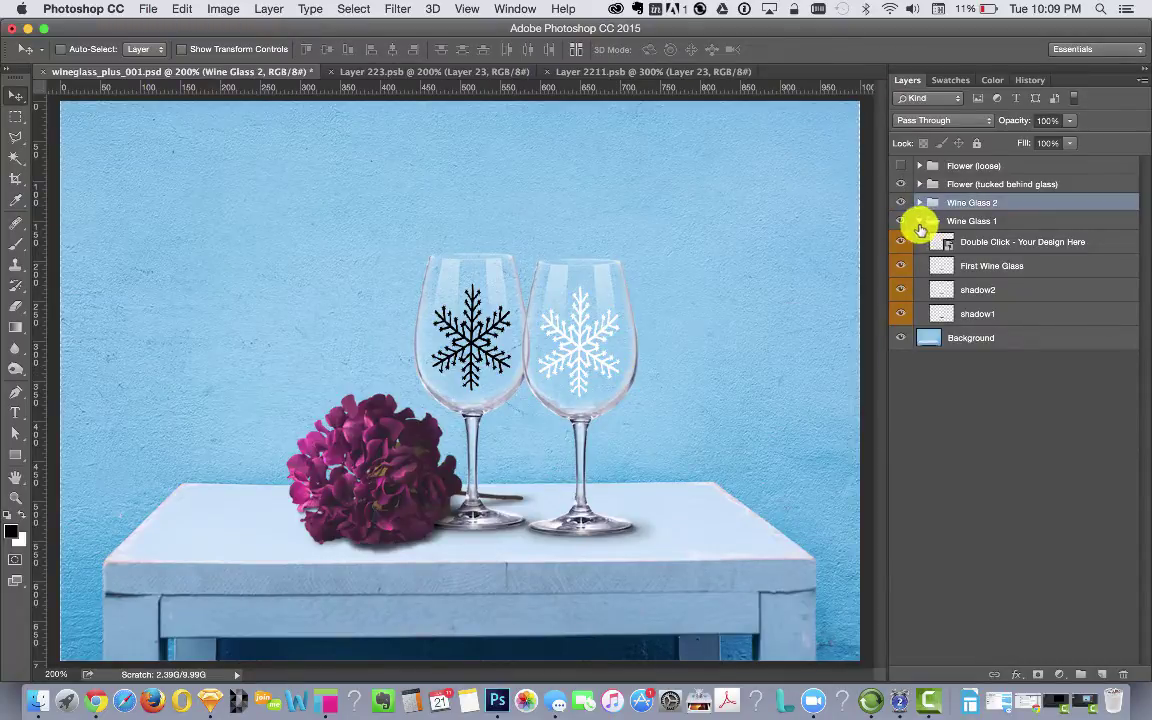
{"action": "left_click", "coordinate": [920, 222]}
{"action": "left_click", "coordinate": [1024, 224]}
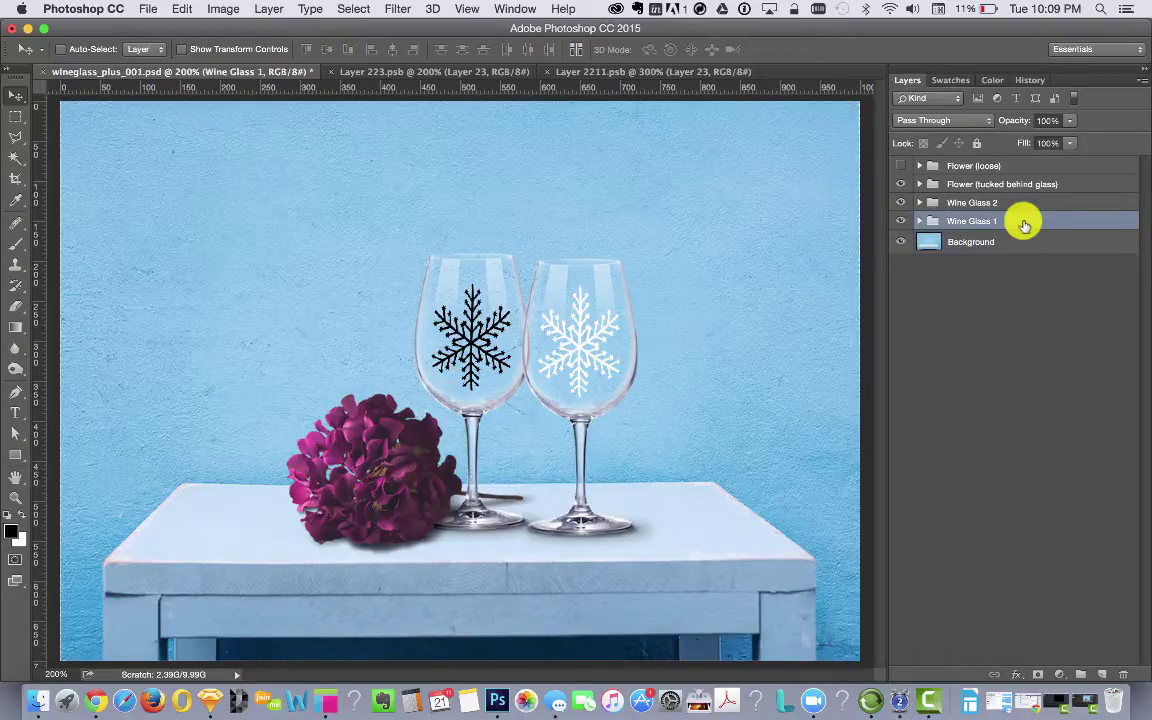
{"action": "left_click", "coordinate": [1016, 201], "text": "shift"}
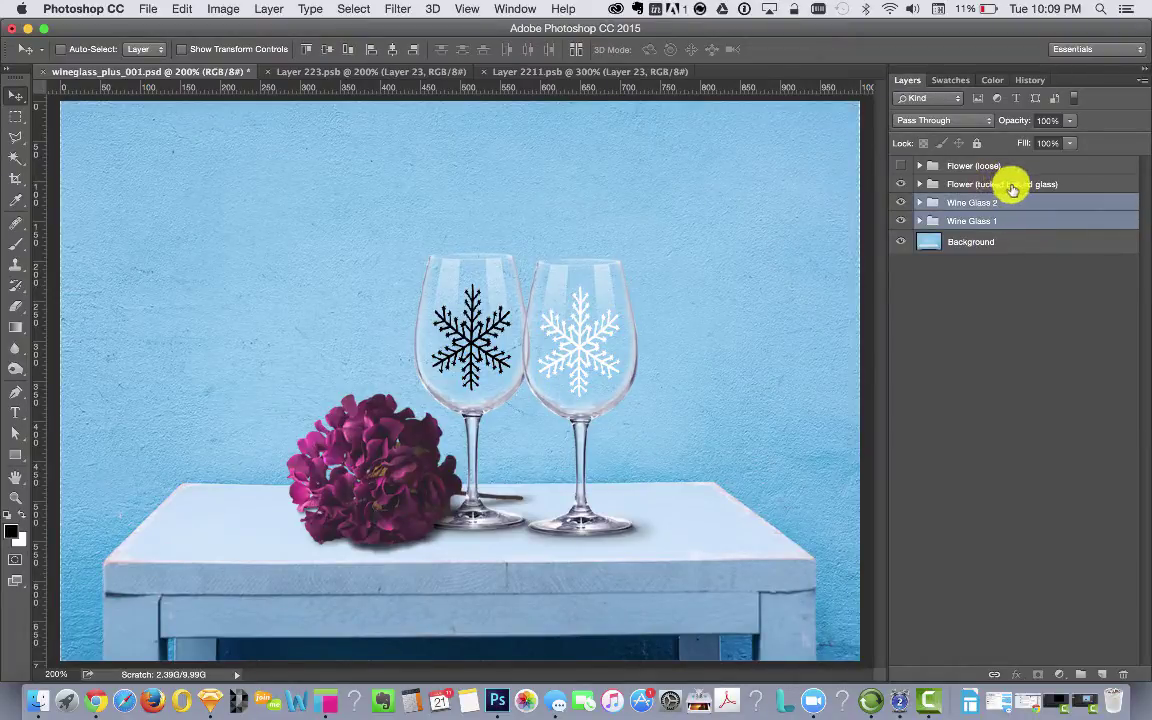
{"action": "left_click", "coordinate": [1013, 189], "text": "shift"}
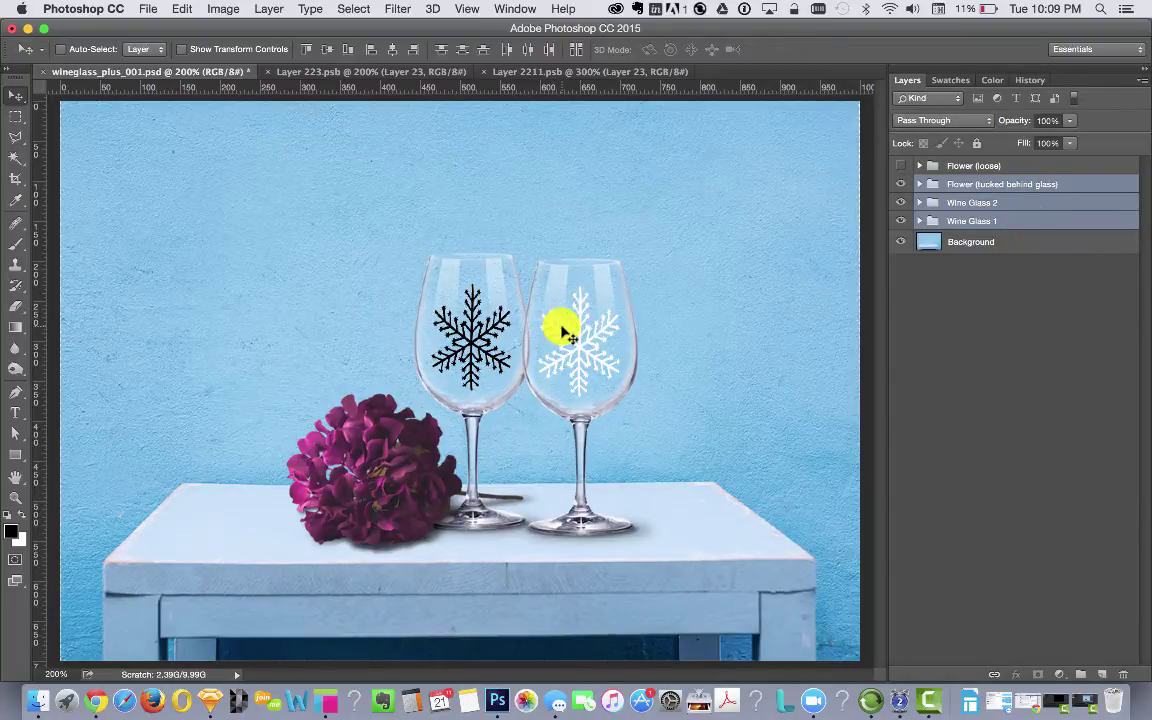
{"action": "left_click_drag", "start_coordinate": [560, 327], "coordinate": [544, 330]}
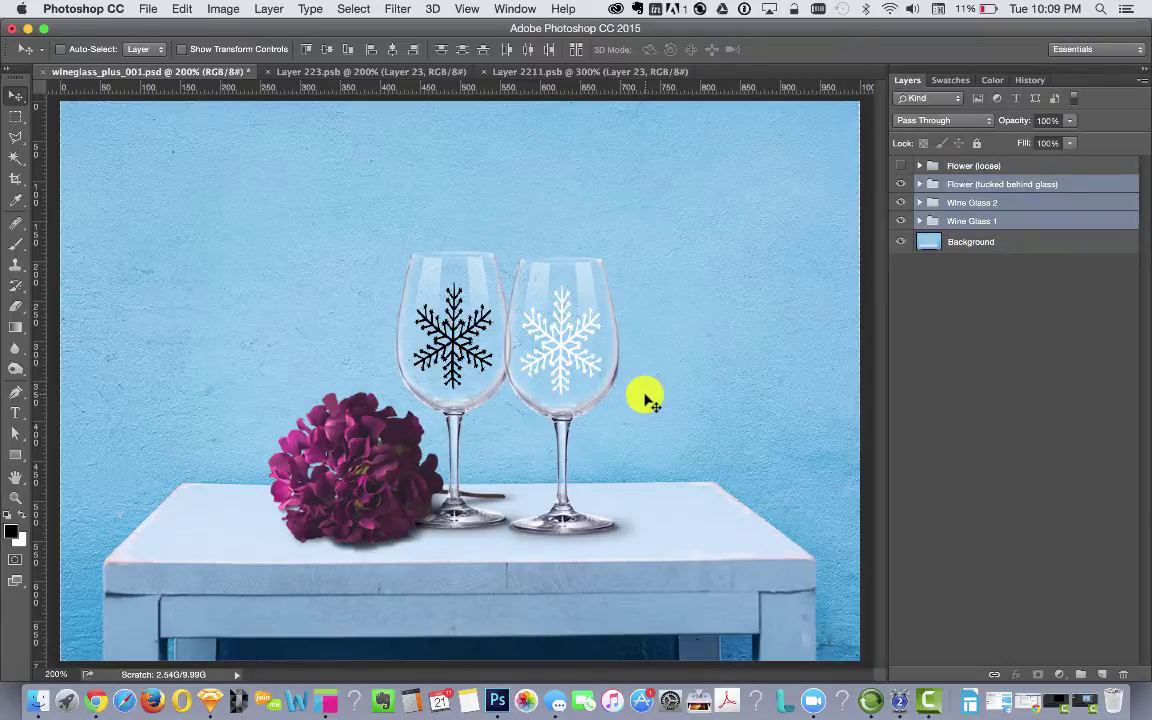
- Move the Wine Glass 2 group to the right, leaving a clear gap between the two glasses
{"action": "left_click", "coordinate": [1023, 203]}
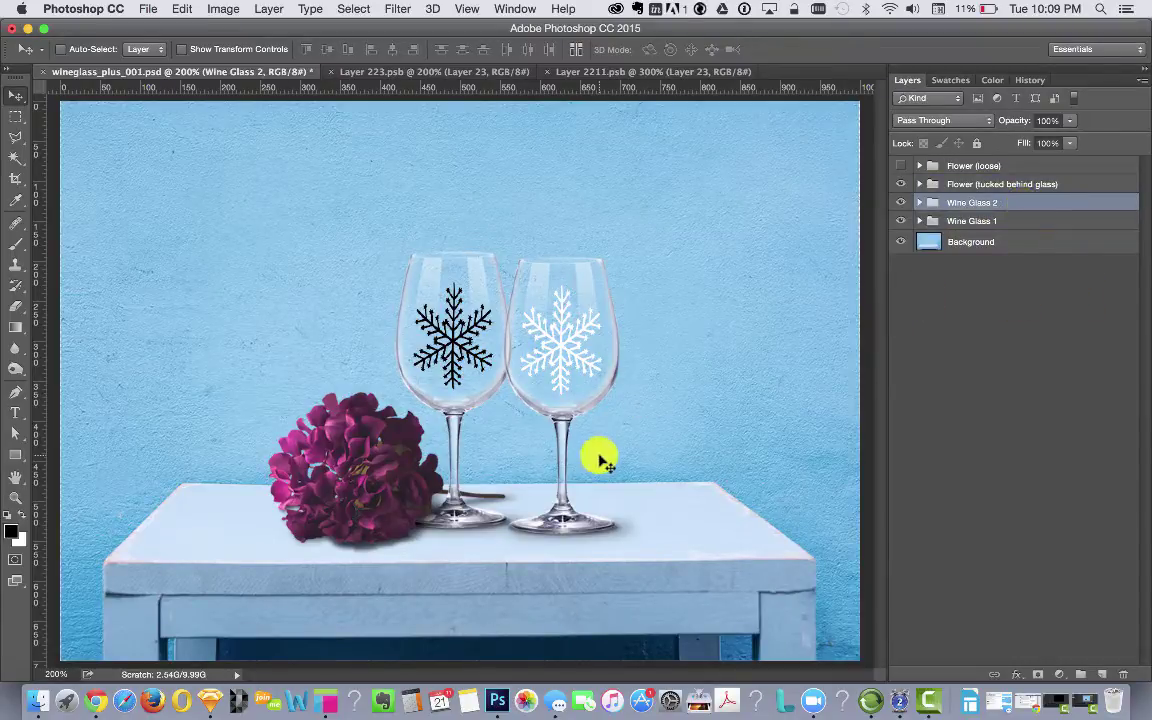
{"action": "left_click_drag", "start_coordinate": [603, 391], "coordinate": [684, 374]}
- Preview the Flower (loose) group by showing it in the mockup and hiding it again
{"action": "left_click", "coordinate": [977, 168]}
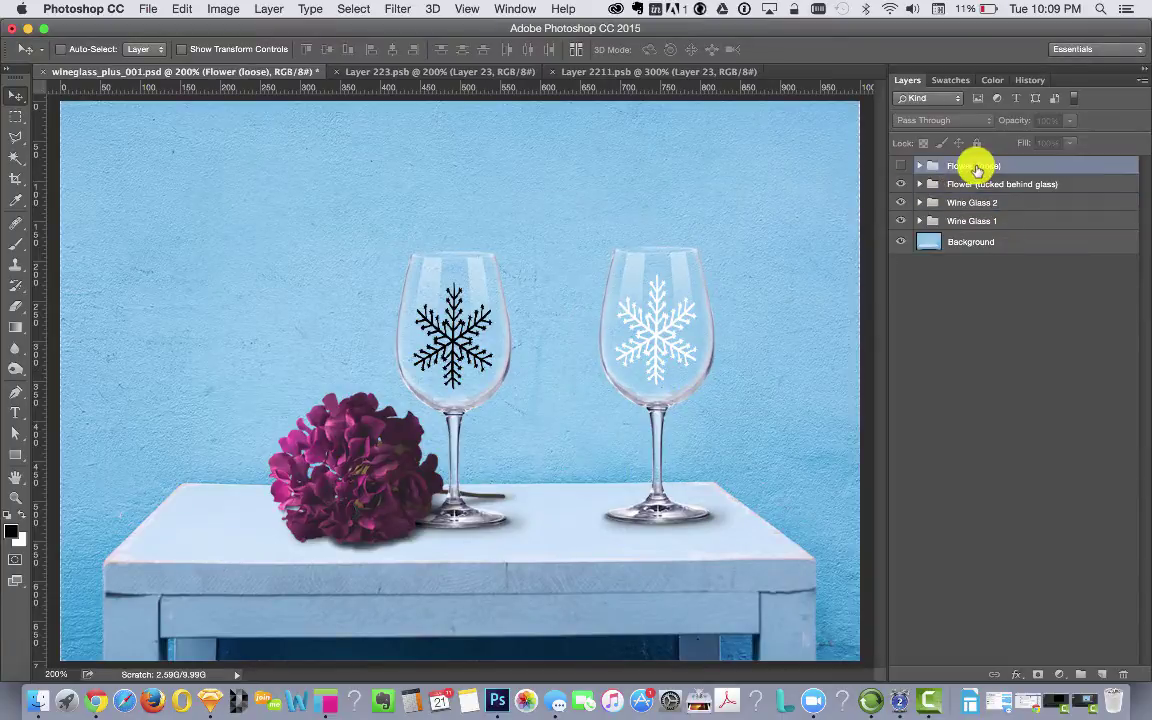
{"action": "left_click", "coordinate": [901, 165]}
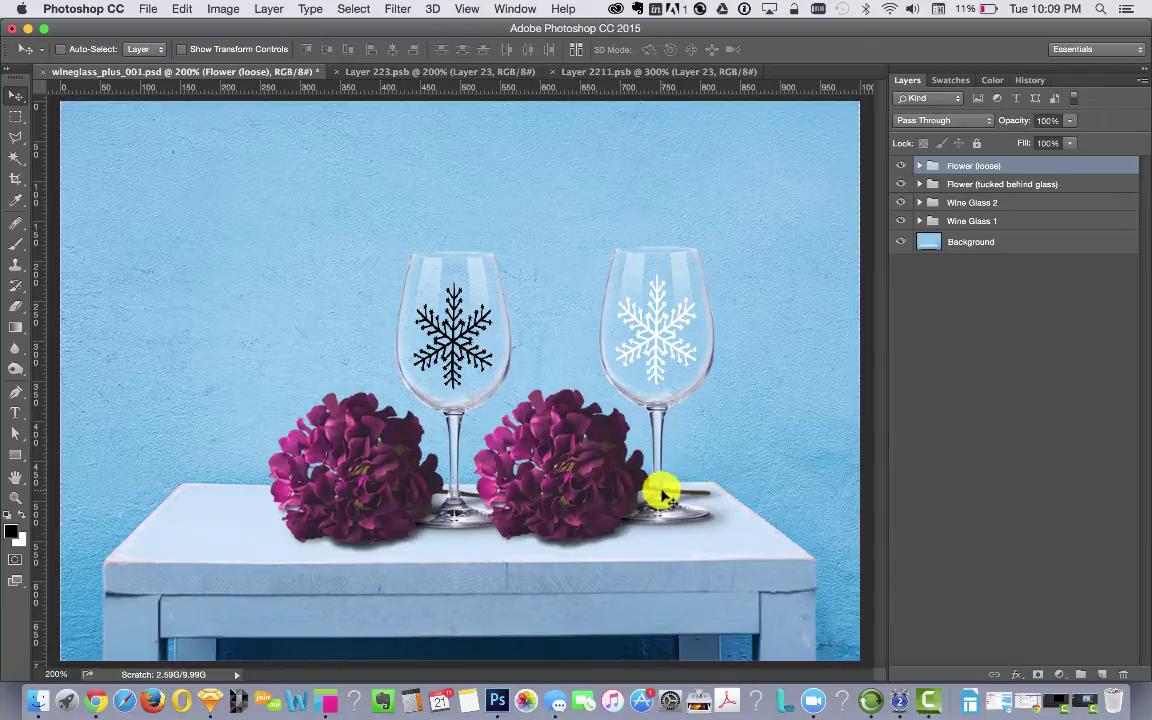
{"action": "left_click", "coordinate": [901, 165]}
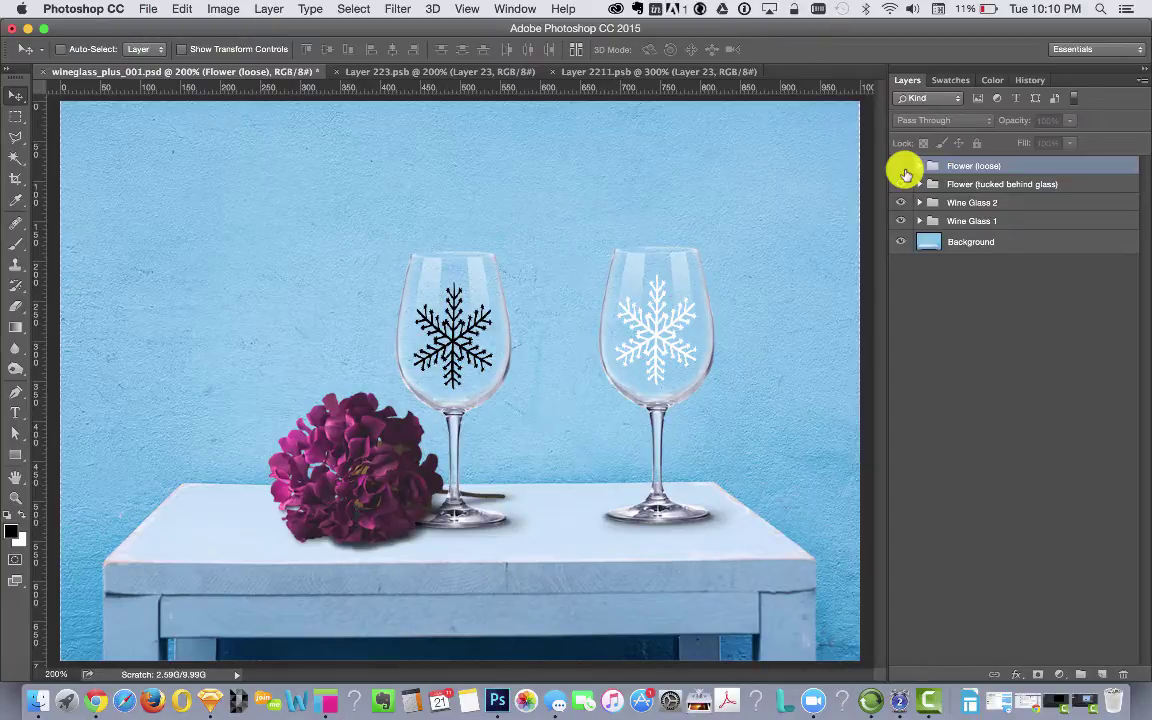
- Duplicate the Wine Glass 2 group and place the copy between the two glasses, slightly further forward on the table
{"action": "left_click", "coordinate": [1022, 201]}
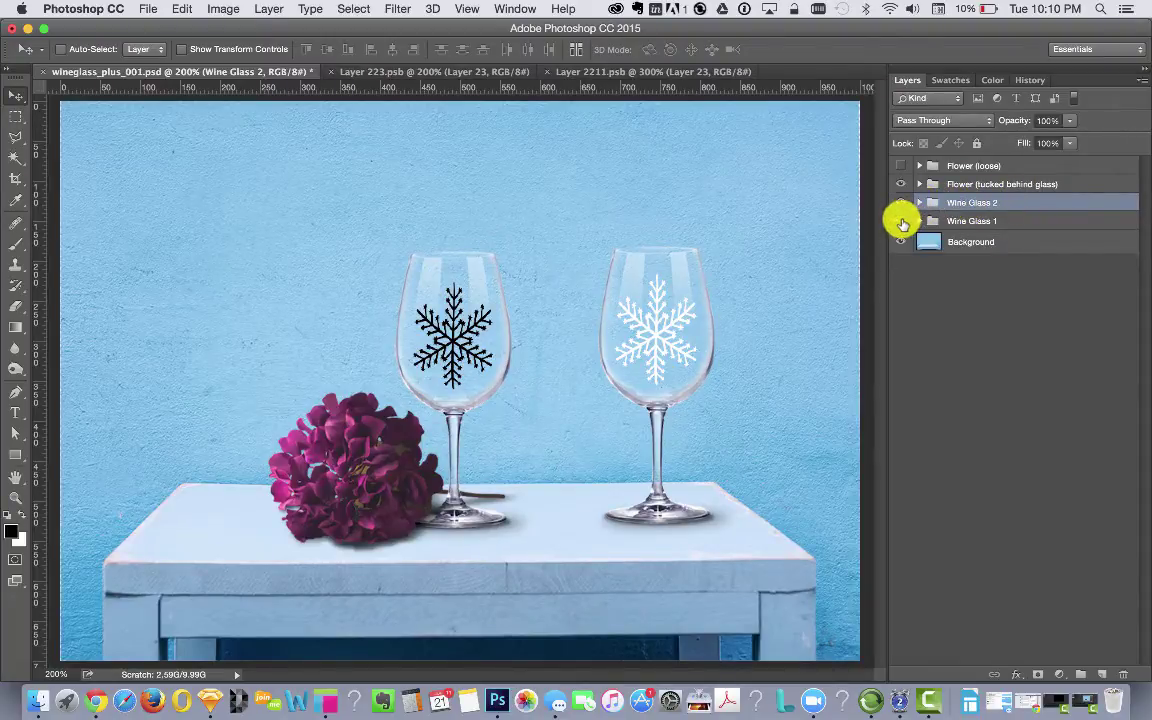
{"action": "right_click", "coordinate": [1040, 204]}
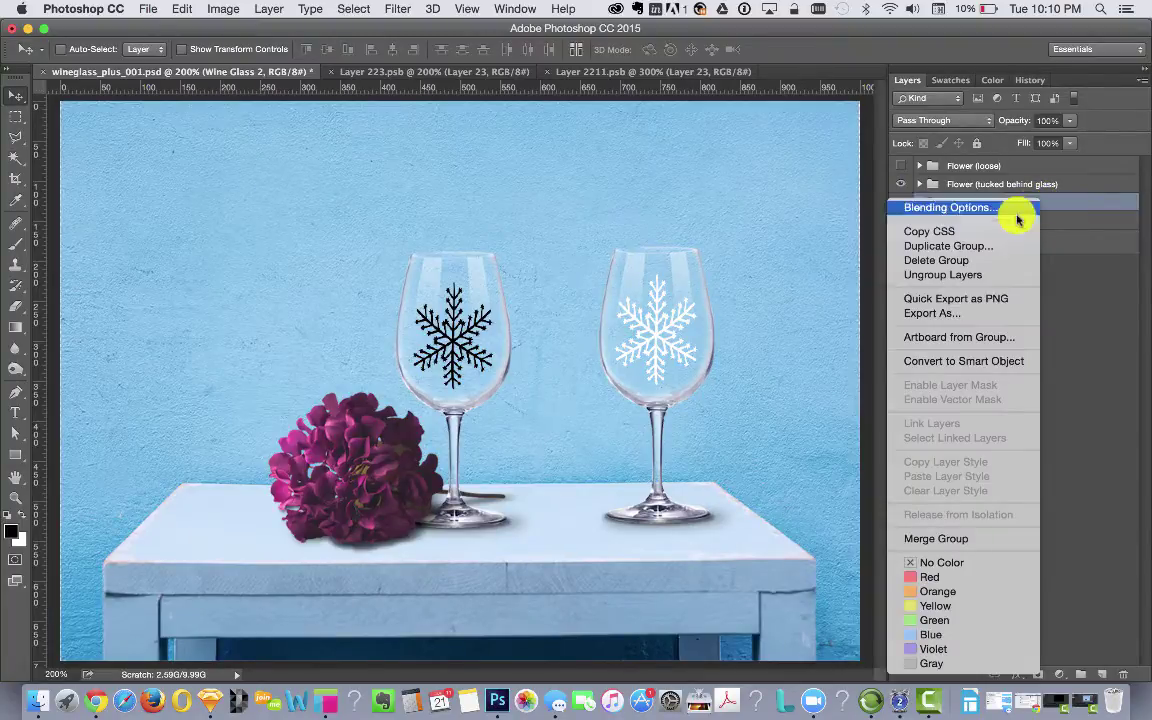
{"action": "left_click", "coordinate": [975, 246]}
{"action": "left_click", "coordinate": [722, 278]}
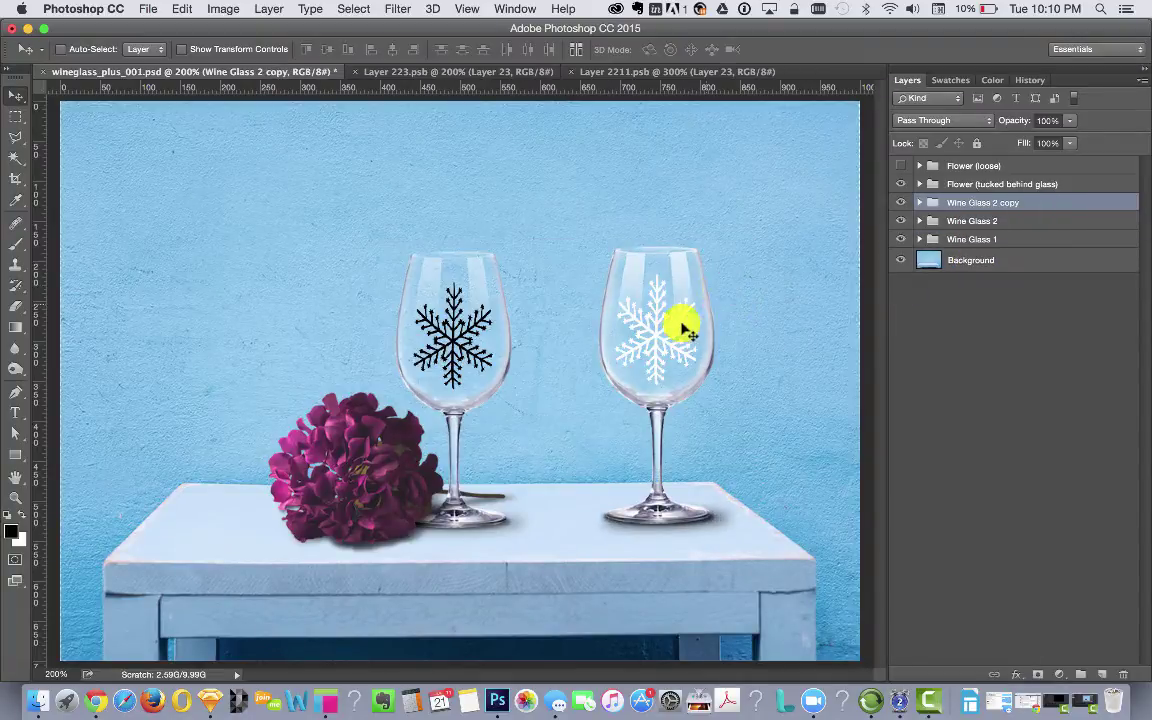
{"action": "left_click_drag", "start_coordinate": [663, 339], "coordinate": [560, 372]}
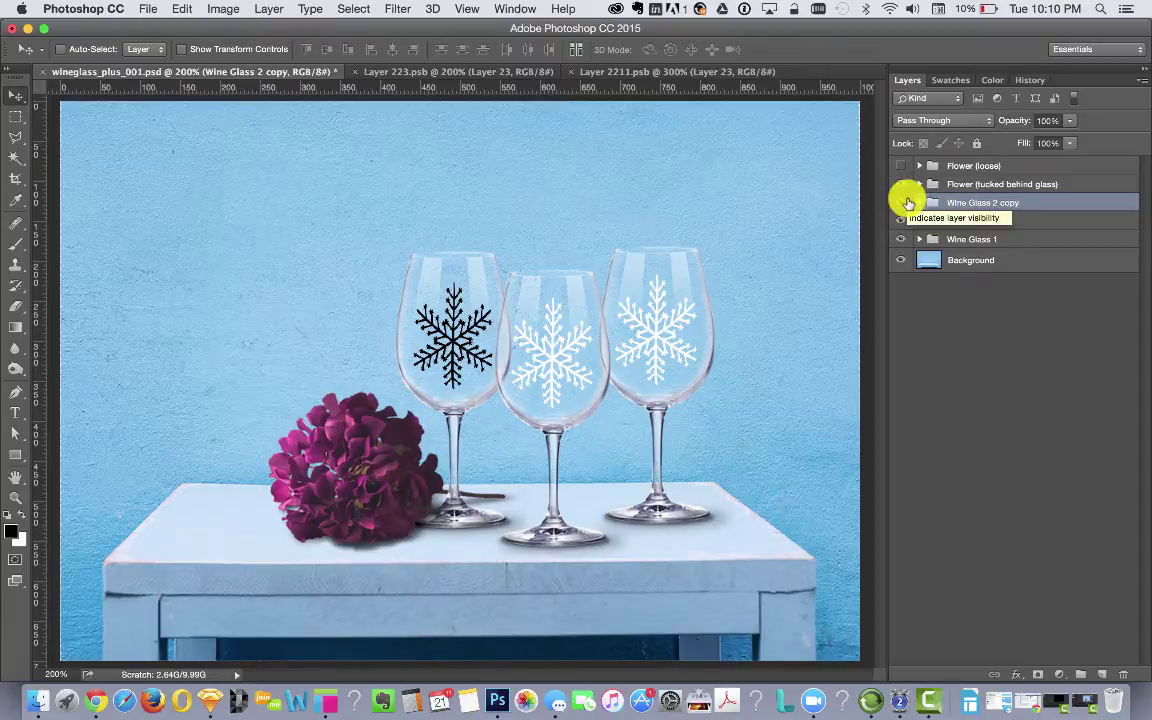
- Hide the Wine Glass 2 copy and Wine Glass 2 groups, and select the Flower (tucked behind glass) group
{"action": "left_click", "coordinate": [903, 202]}
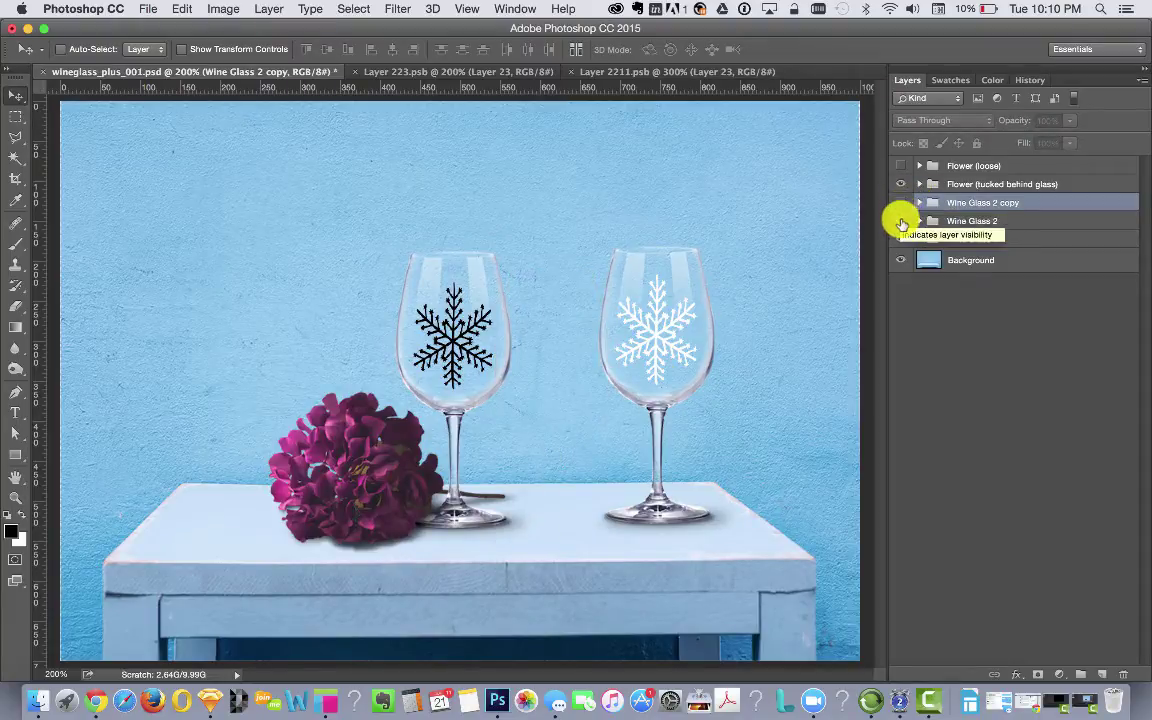
{"action": "left_click", "coordinate": [901, 222]}
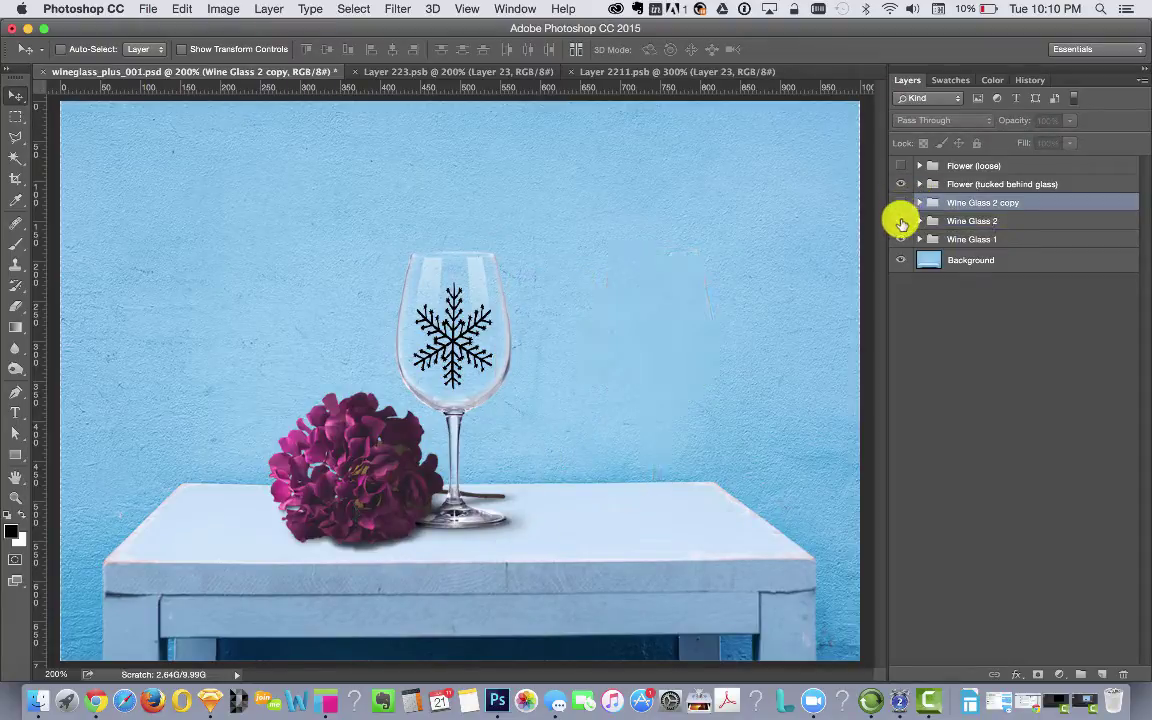
{"action": "left_click", "coordinate": [975, 184]}
{"action": "left_click", "coordinate": [1004, 167]}
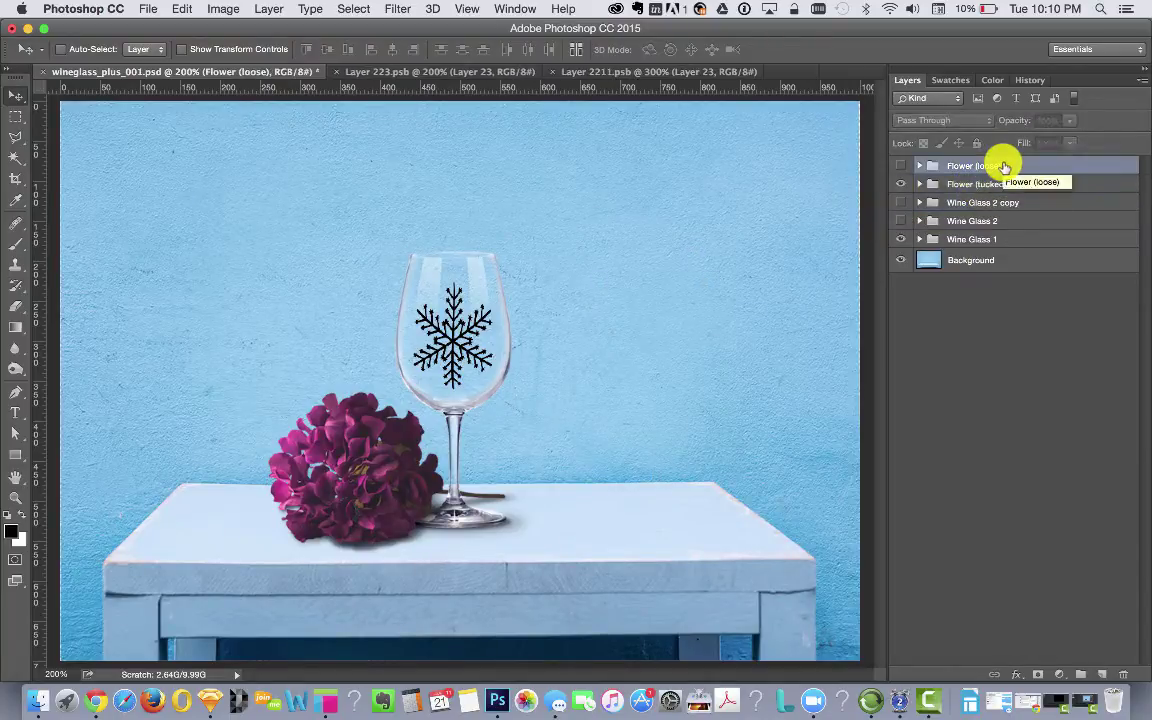
{"action": "left_click", "coordinate": [1003, 185]}
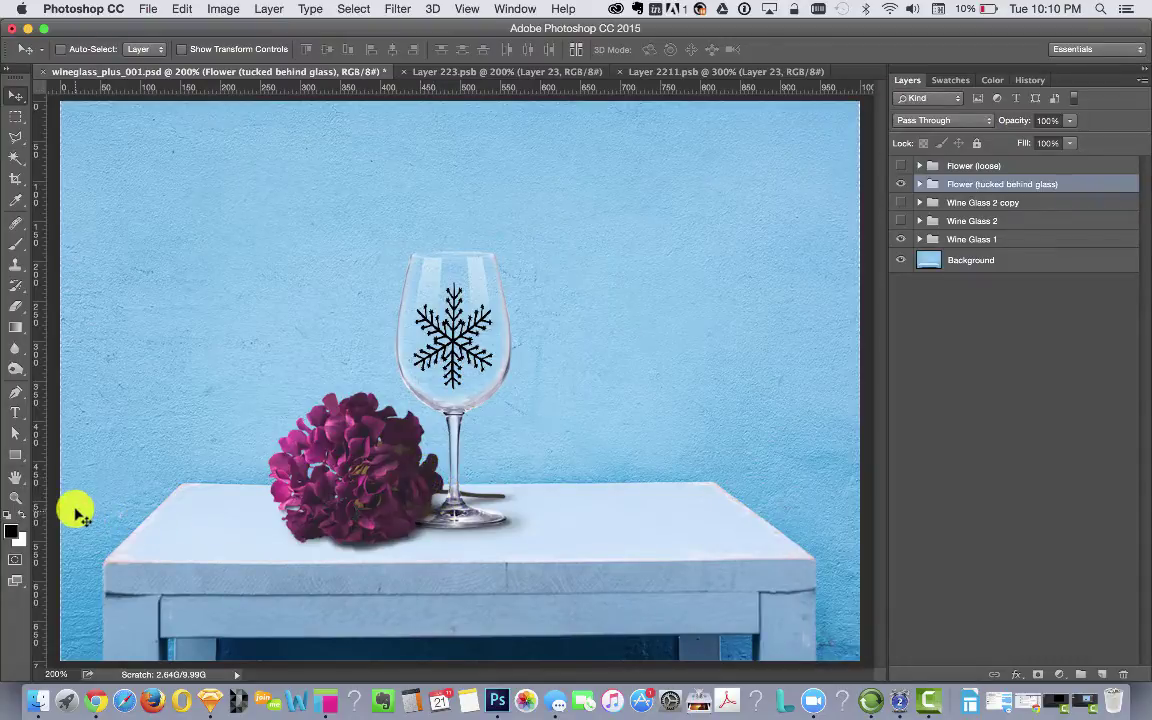
- Zoom the mockup out to 100% to view the whole scene
{"action": "left_click", "coordinate": [15, 497]}
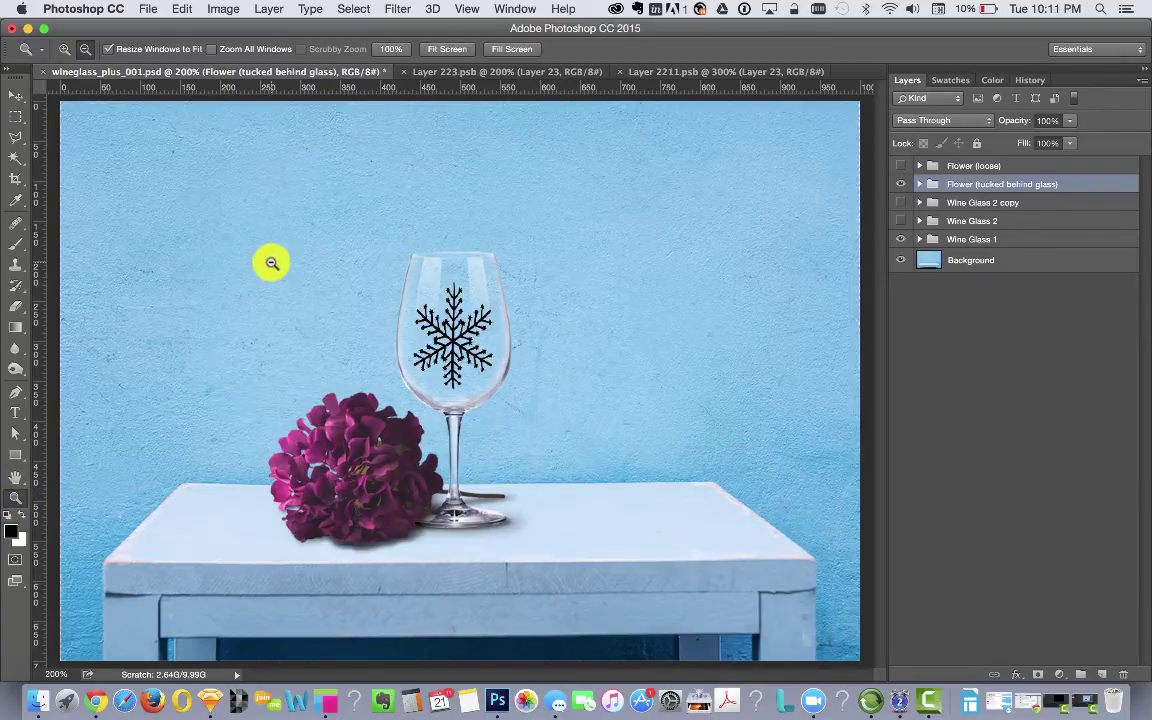
{"action": "left_click", "coordinate": [486, 484]}
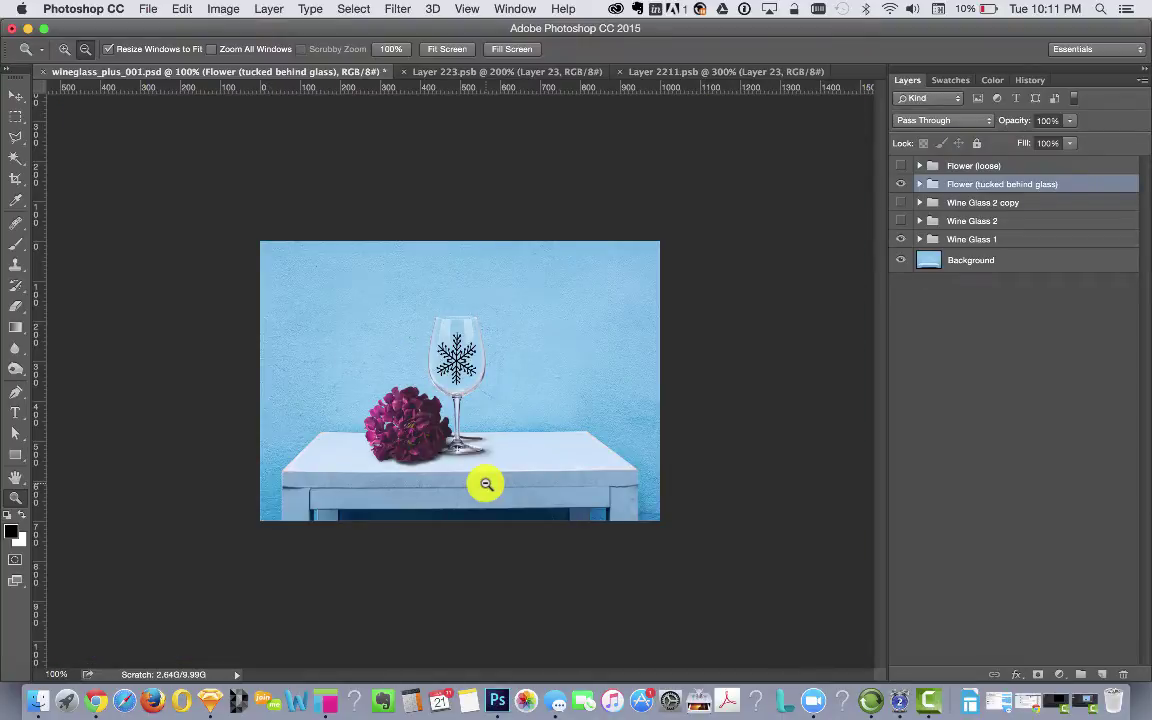
- Examine the flower stem tucked behind the glass up close by hiding Wine Glass 1 and showing it again
{"action": "left_click", "coordinate": [64, 49]}
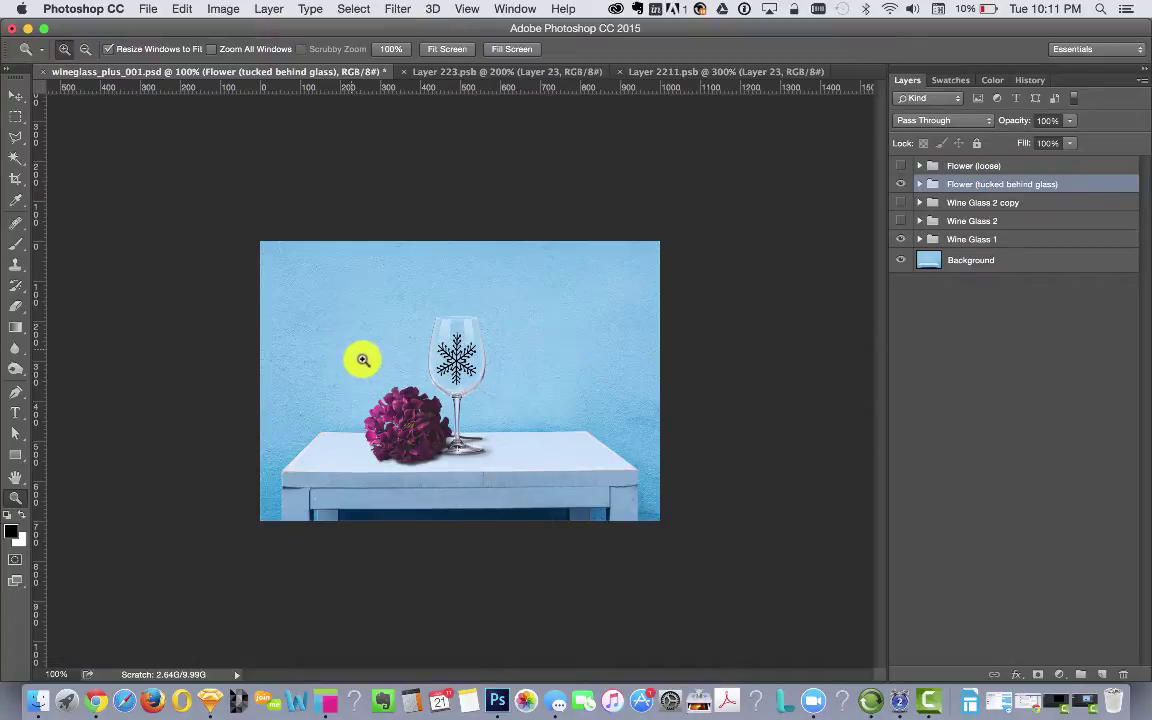
{"action": "left_click_drag", "start_coordinate": [363, 360], "coordinate": [560, 496]}
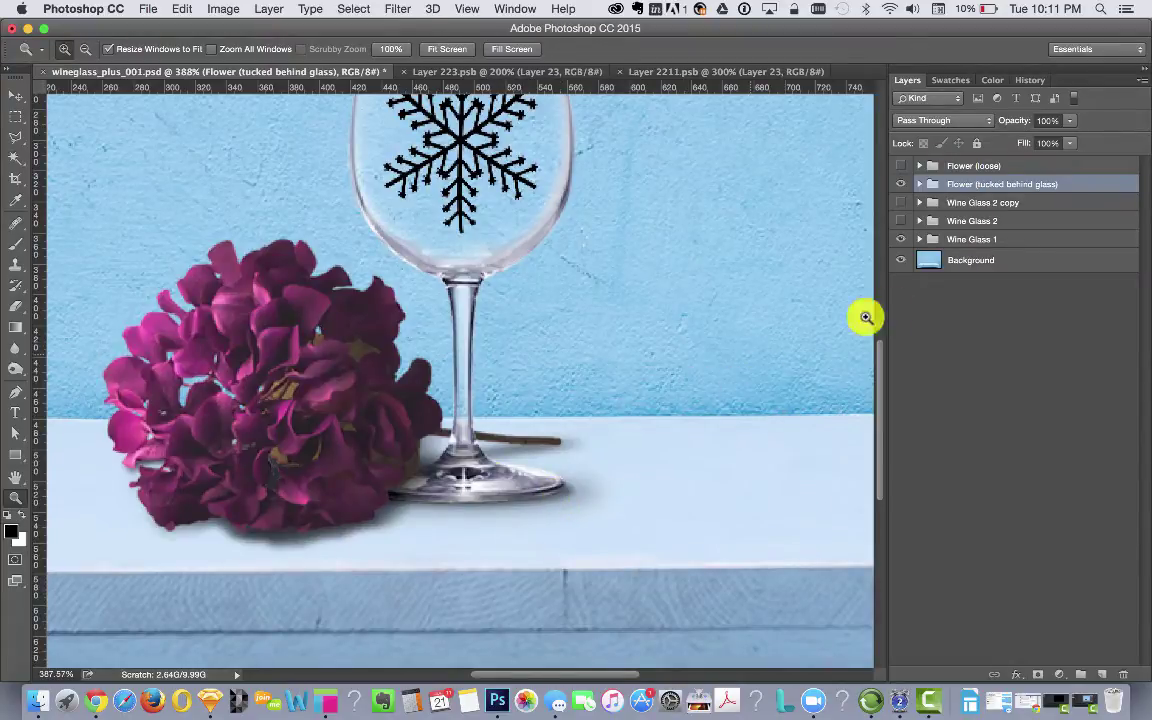
{"action": "left_click", "coordinate": [901, 240]}
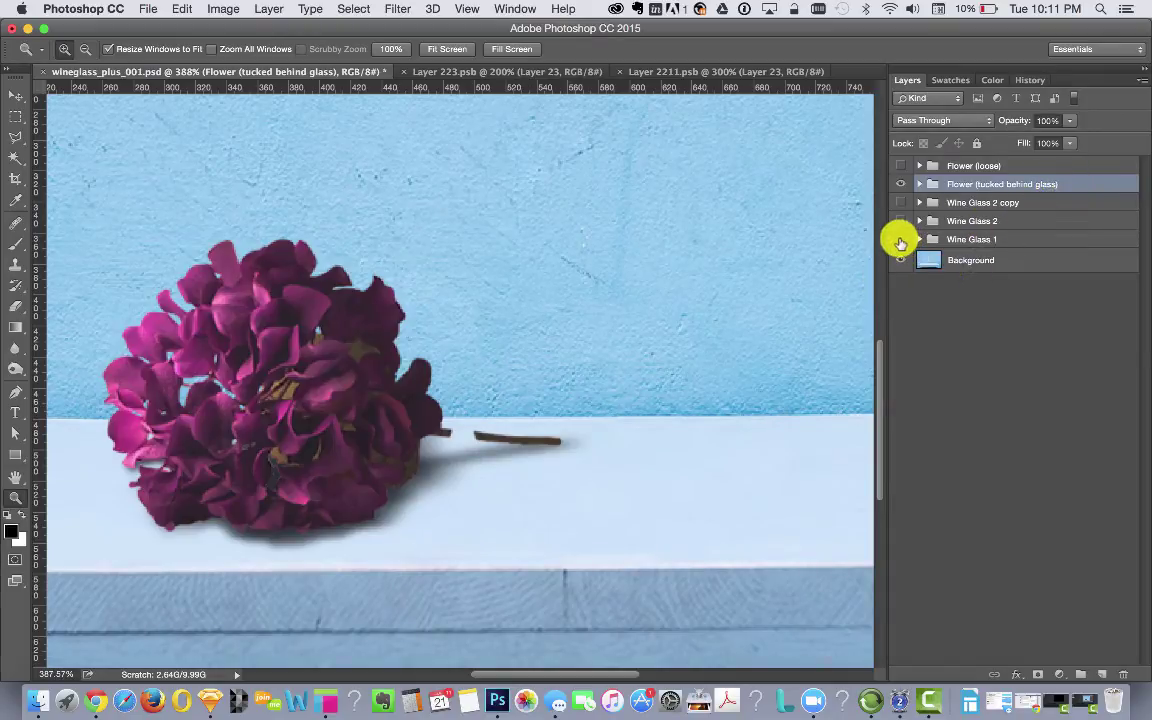
{"action": "left_click", "coordinate": [900, 240]}
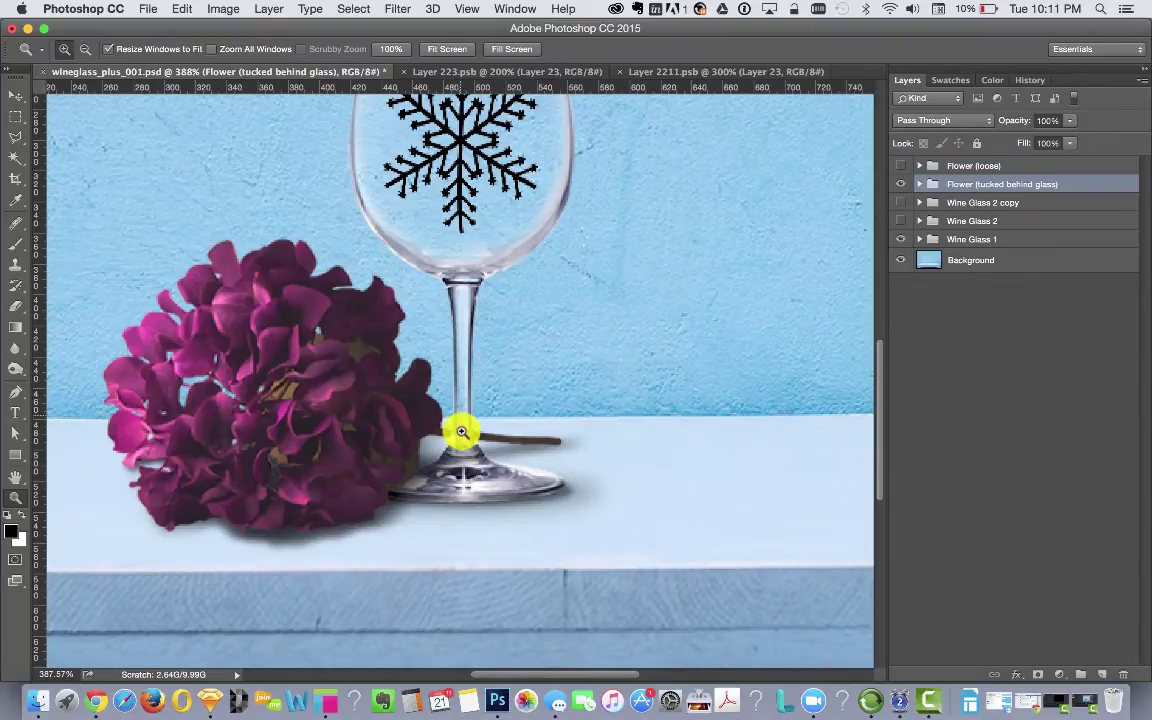
- Hide the Flower (tucked behind glass) group and show the Flower (loose) group instead, selecting it
{"action": "left_click", "coordinate": [902, 184]}
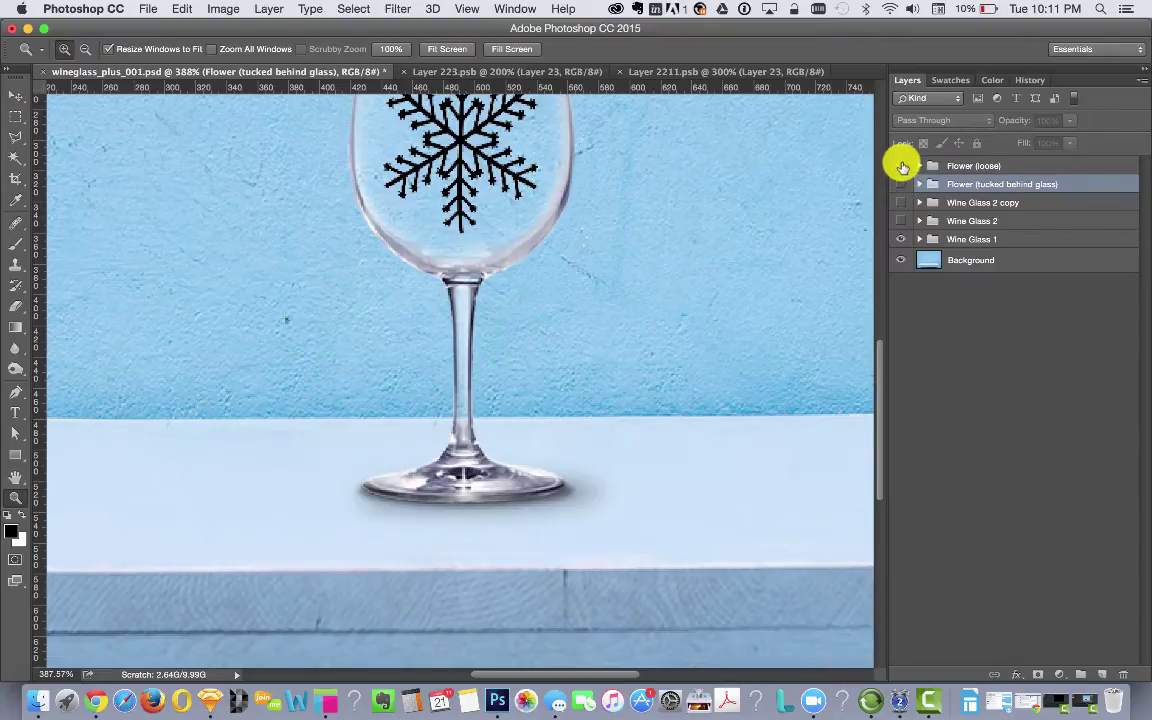
{"action": "left_click", "coordinate": [902, 166]}
{"action": "left_click", "coordinate": [992, 166]}
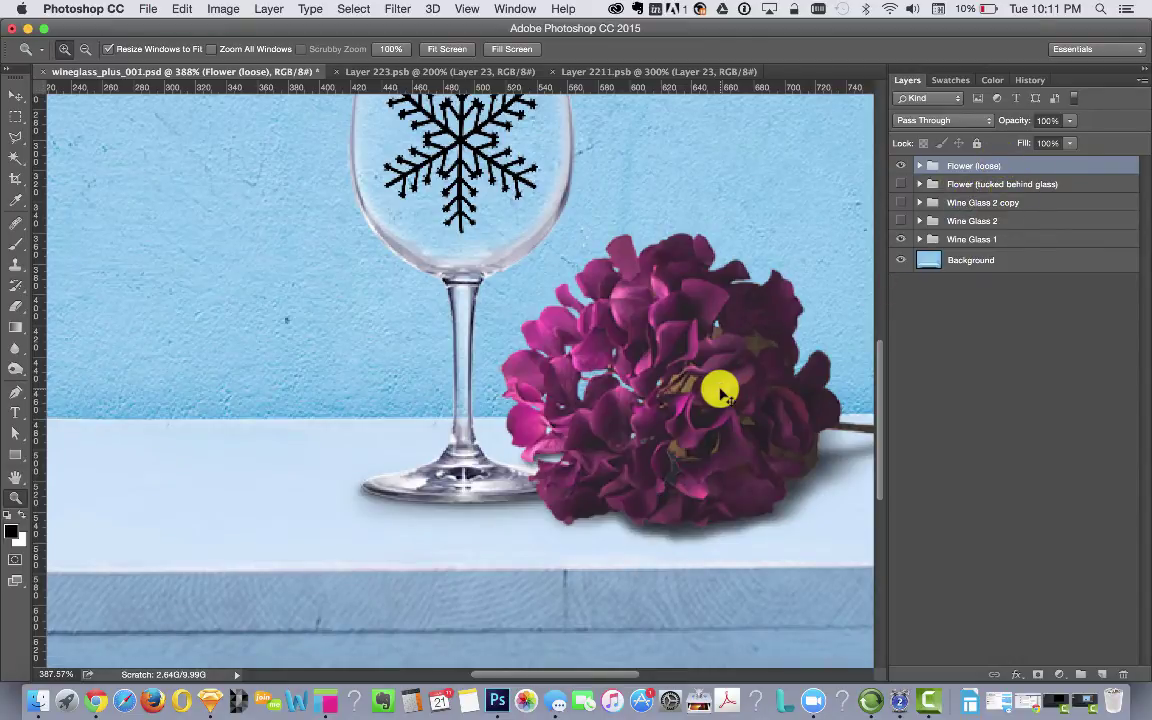
- Move the loose flower to the left side of the table and Wine Glass 1 to the right side
{"action": "key", "text": "super+minus"}
{"action": "key", "text": "super+minus"}
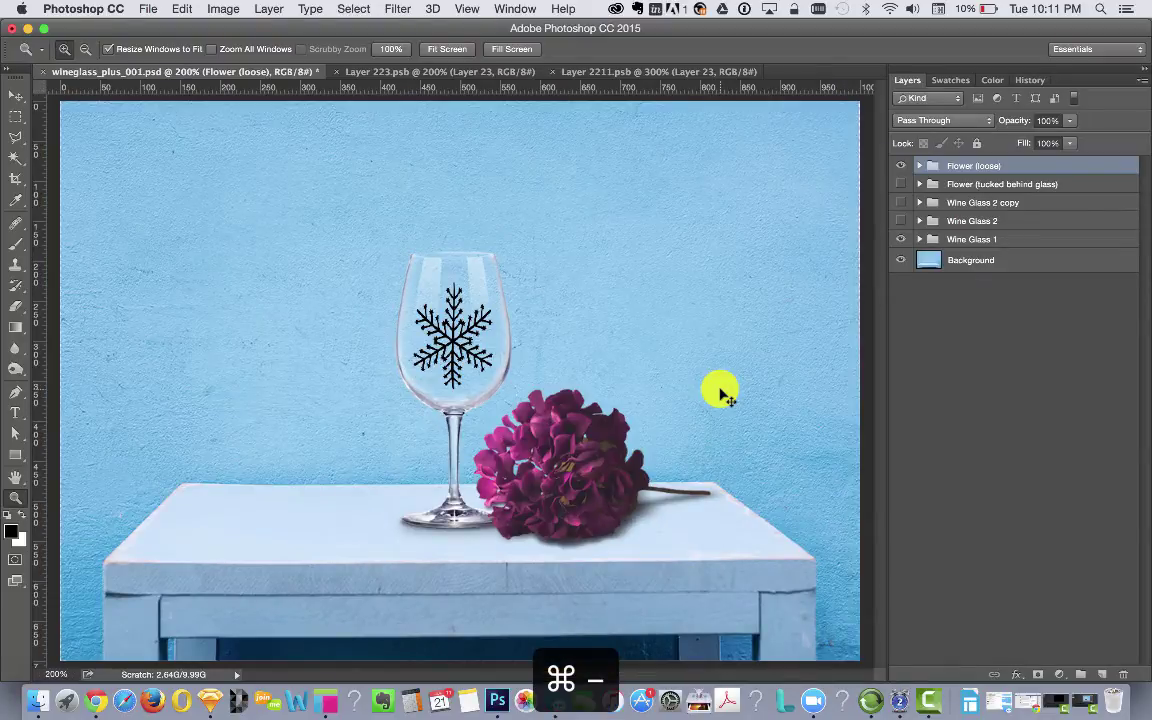
{"action": "left_click", "coordinate": [16, 96]}
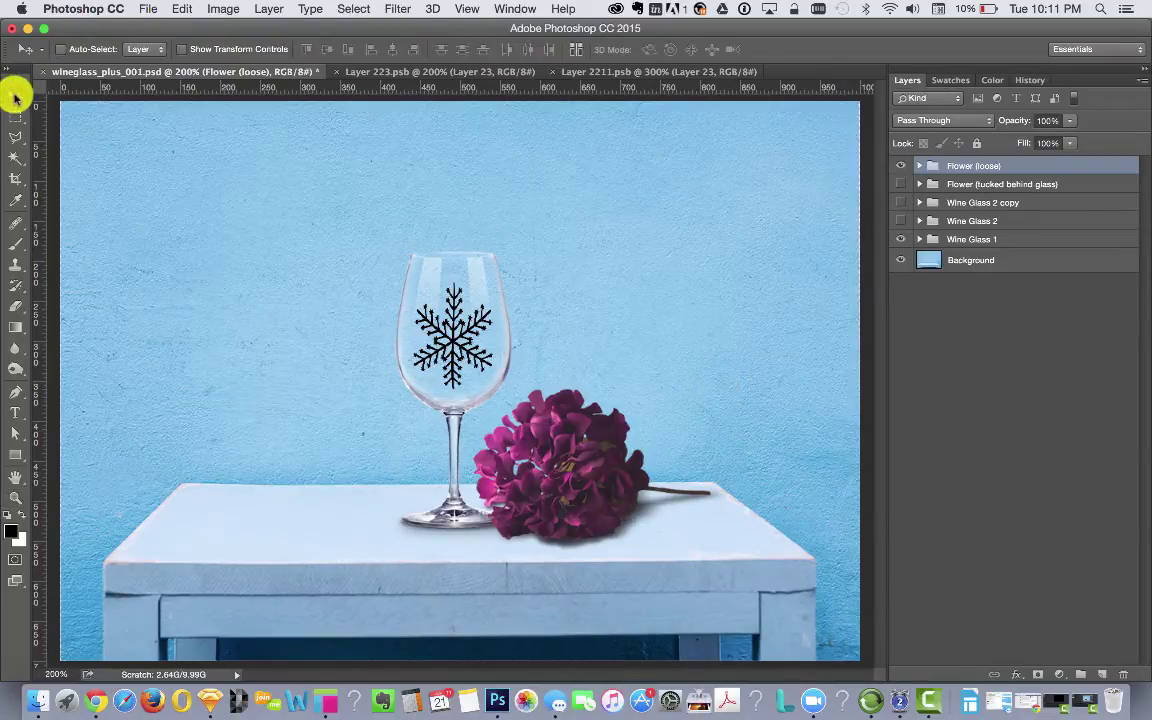
{"action": "left_click_drag", "start_coordinate": [576, 470], "coordinate": [309, 472]}
{"action": "left_click", "coordinate": [954, 238]}
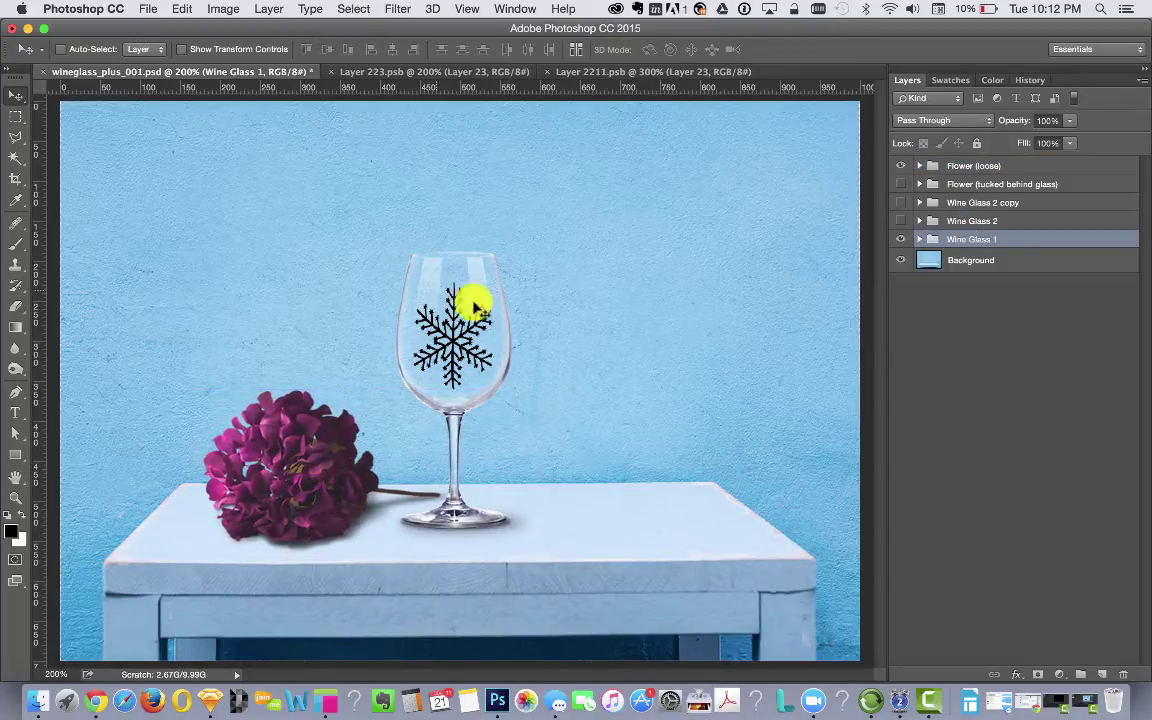
{"action": "left_click_drag", "start_coordinate": [475, 306], "coordinate": [696, 303]}
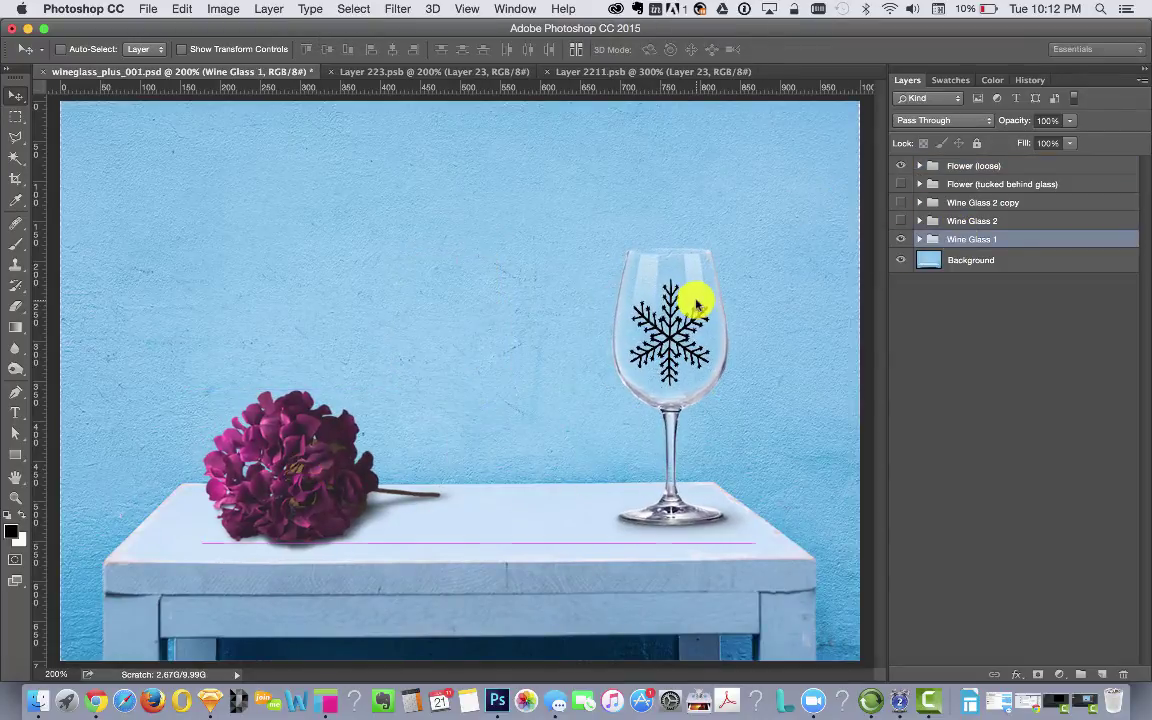
- Show the Wine Glass 2 and Wine Glass 2 copy groups, and move the copy left beside the flower's stem
{"action": "left_click", "coordinate": [900, 220]}
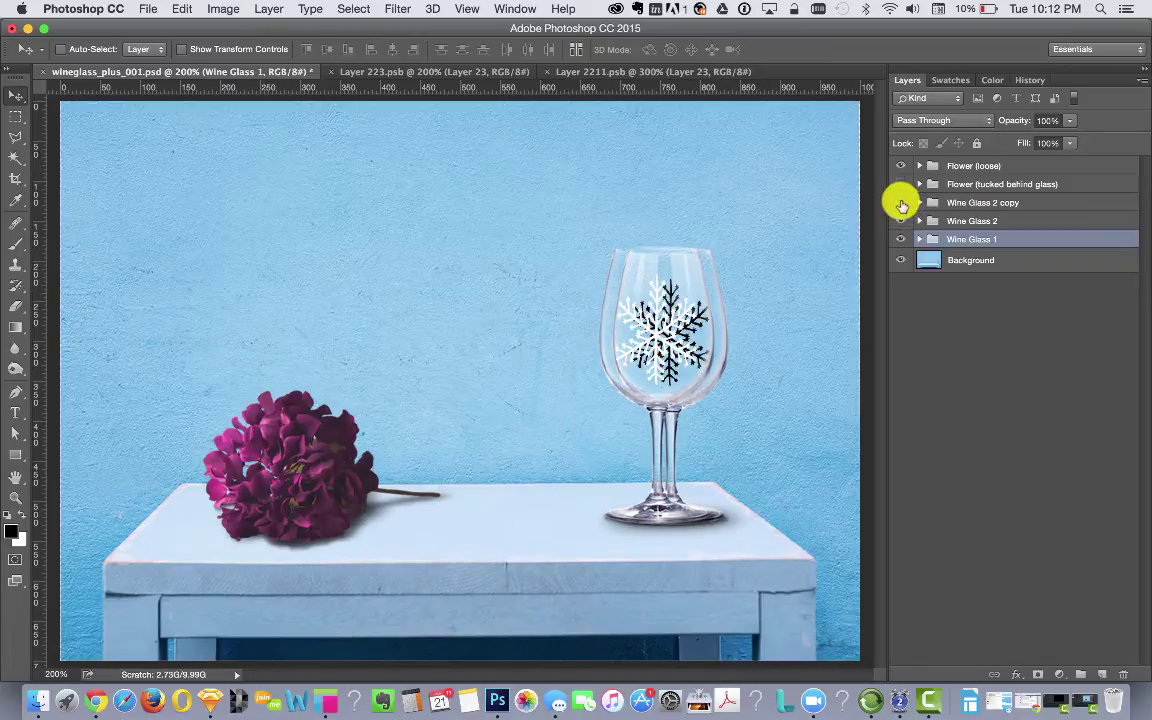
{"action": "left_click", "coordinate": [901, 202]}
{"action": "left_click", "coordinate": [975, 203]}
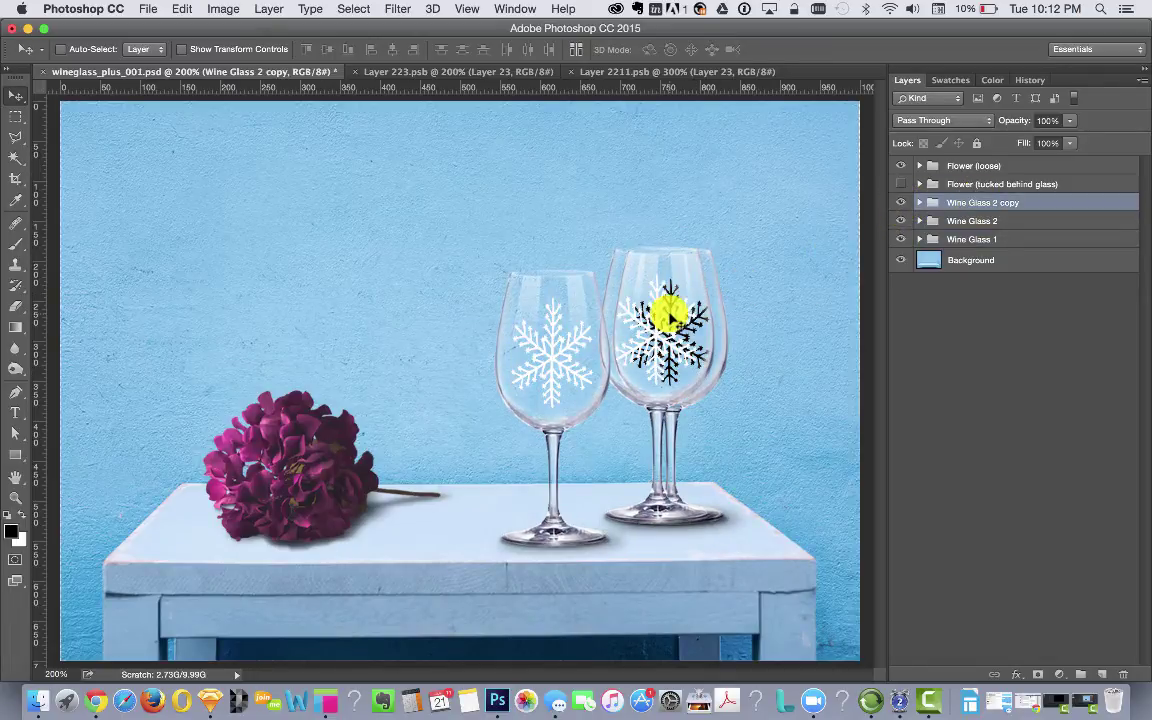
{"action": "left_click_drag", "start_coordinate": [668, 316], "coordinate": [563, 303]}
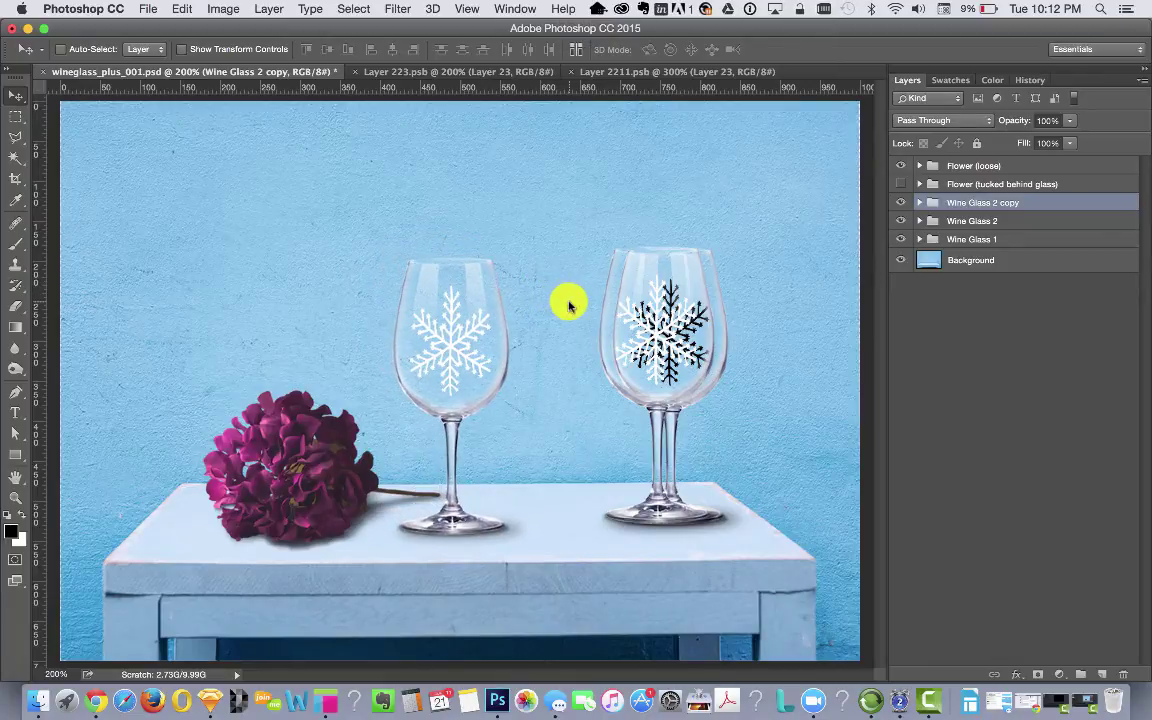
- Place Wine Glass 2 midway between the other two glasses and lower Wine Glass 1 so all three stand in a level row
{"action": "left_click", "coordinate": [993, 221]}
{"action": "left_click_drag", "start_coordinate": [663, 314], "coordinate": [579, 330]}
{"action": "left_click", "coordinate": [1002, 240]}
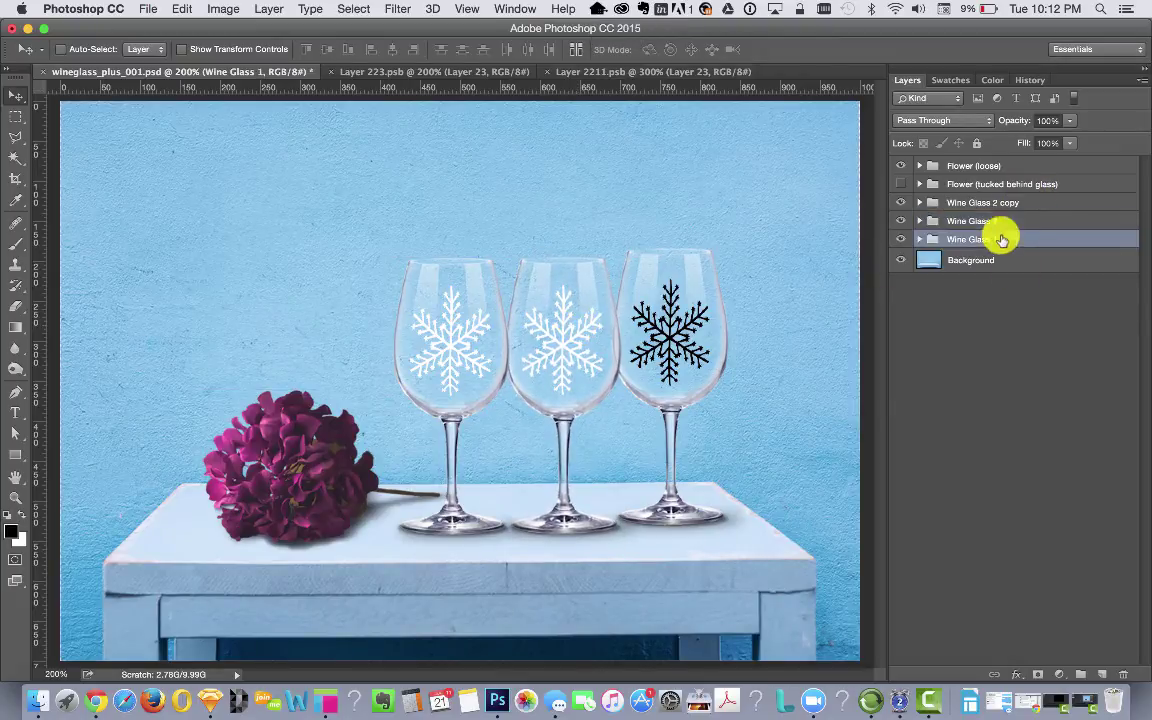
{"action": "left_click_drag", "start_coordinate": [715, 314], "coordinate": [712, 346]}
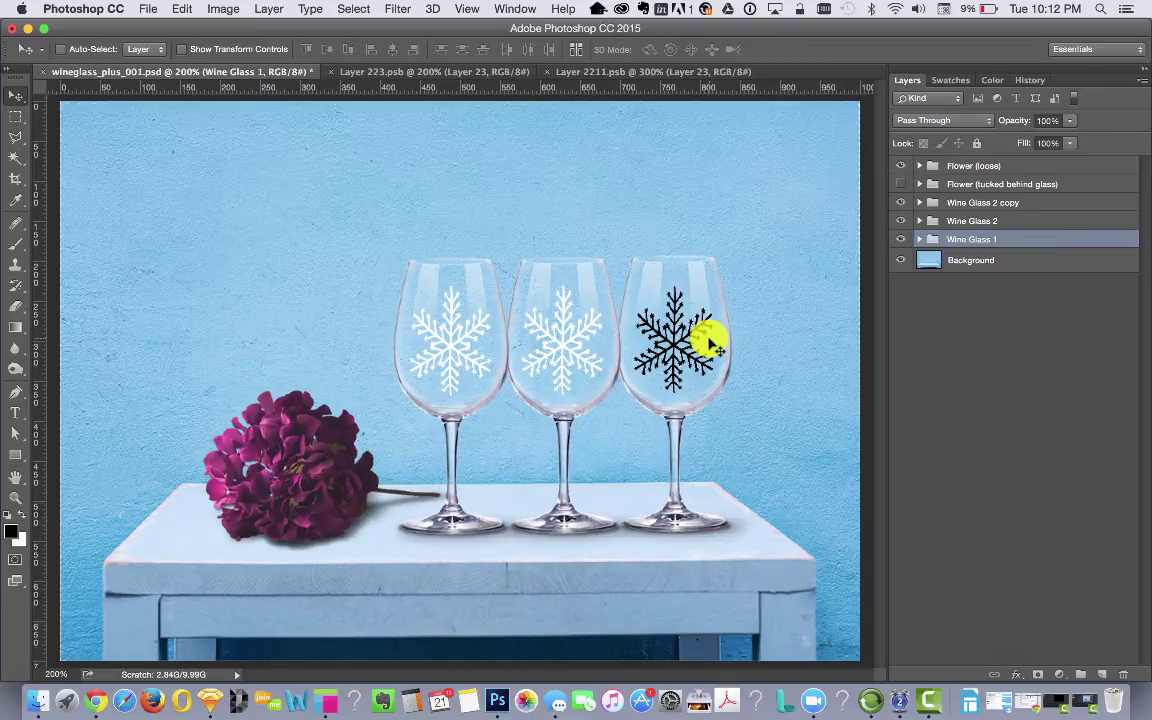